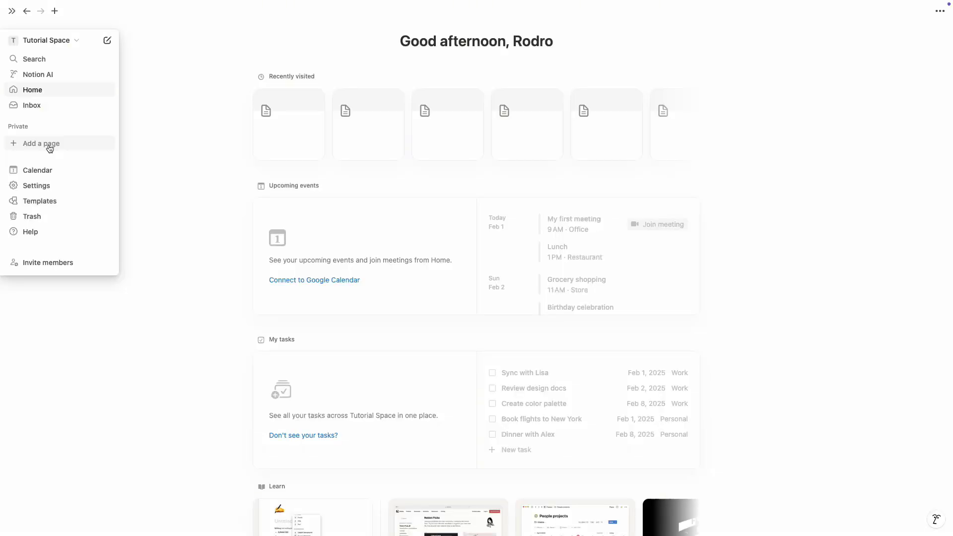
# Create a new page titled Task Manager : Priority and make it full width.
pyautogui.click(41, 147)
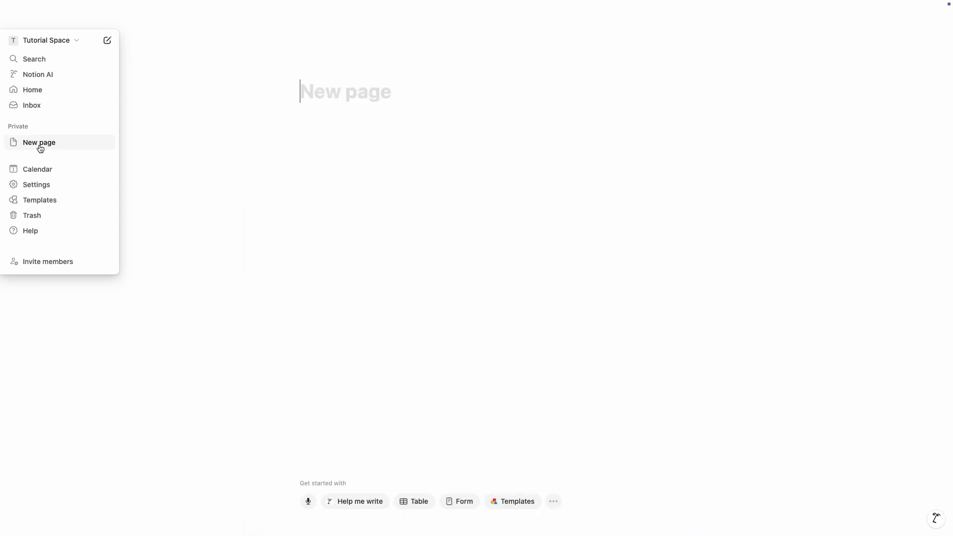
pyautogui.write('Task Manager : Priority')
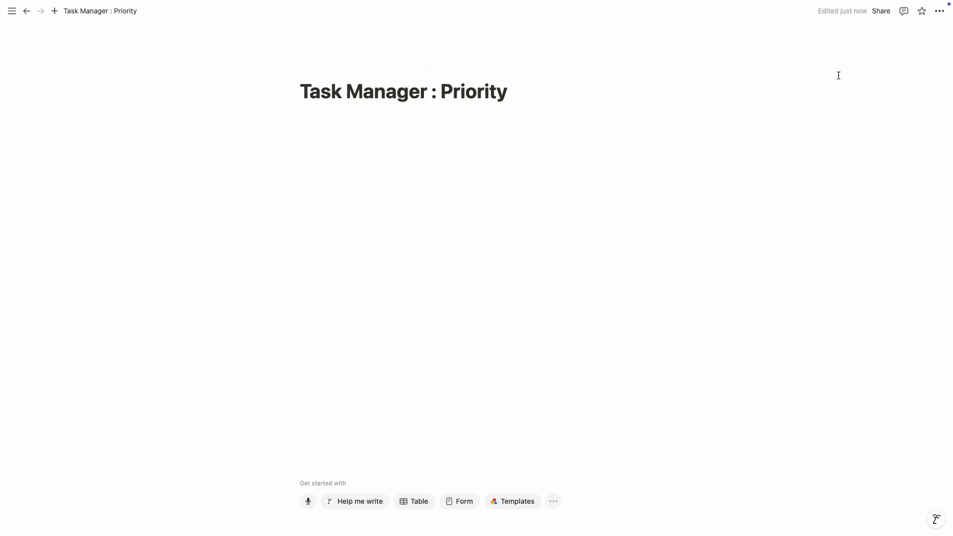
pyautogui.click(940, 11)
pyautogui.click(932, 107)
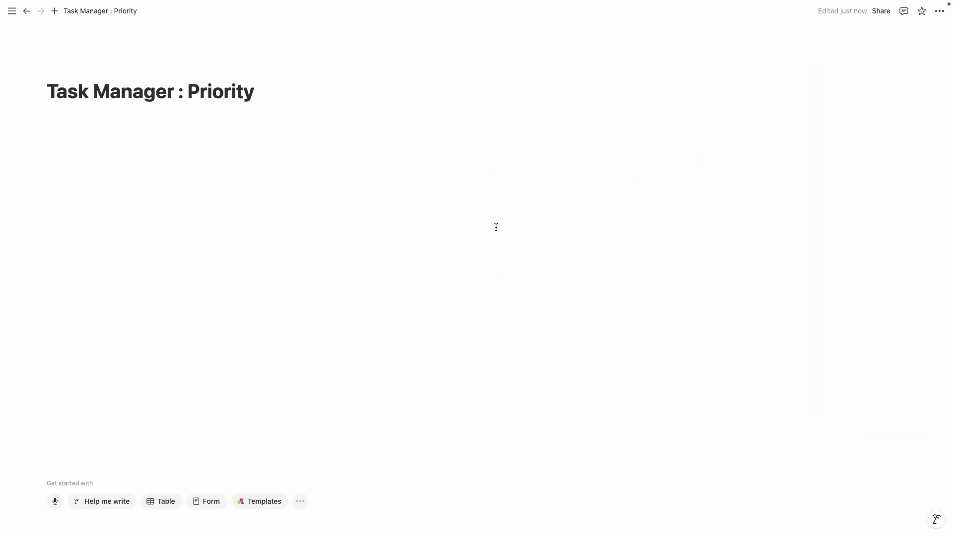
# Insert an inline table database named Task Manager with its title hidden.
pyautogui.click(432, 150)
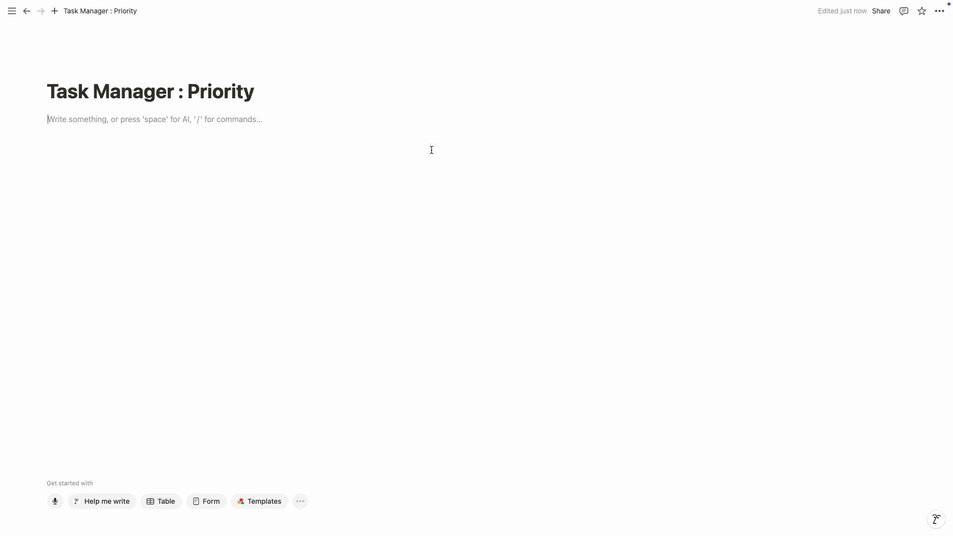
pyautogui.write('/data')
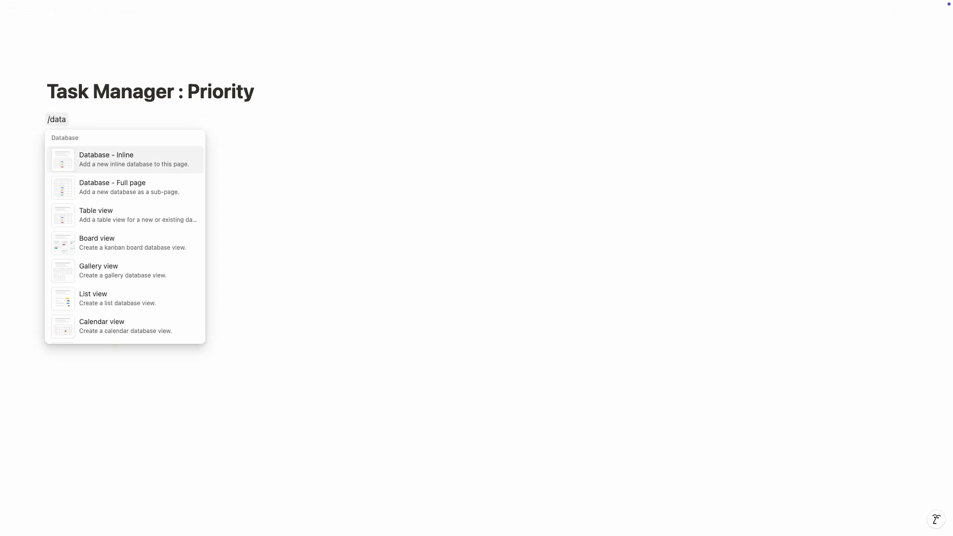
pyautogui.press('Return')
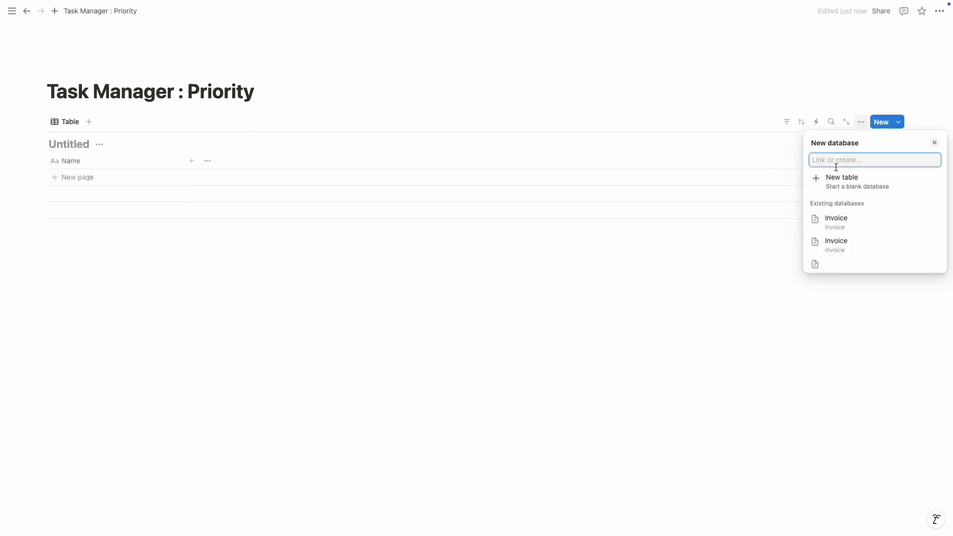
pyautogui.click(850, 182)
pyautogui.click(78, 147)
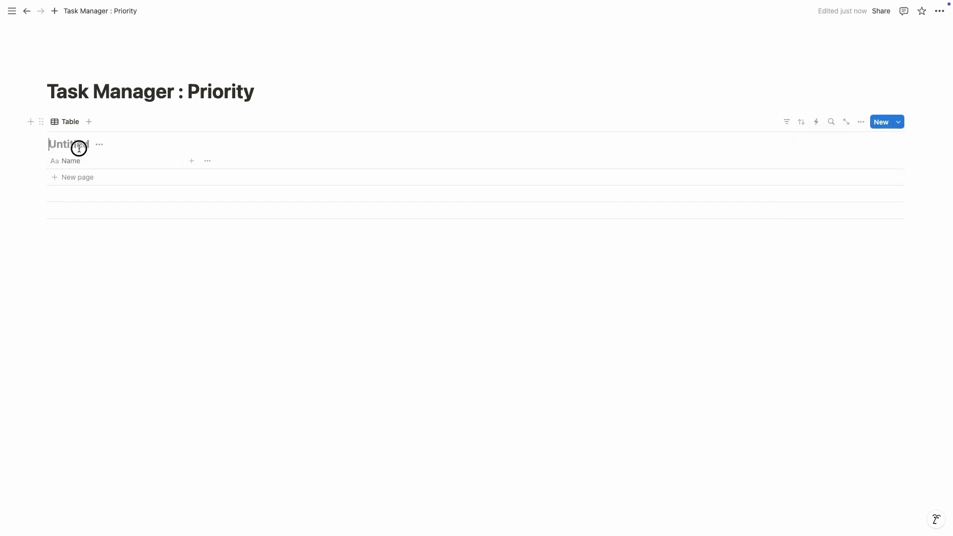
pyautogui.write('Task Manager')
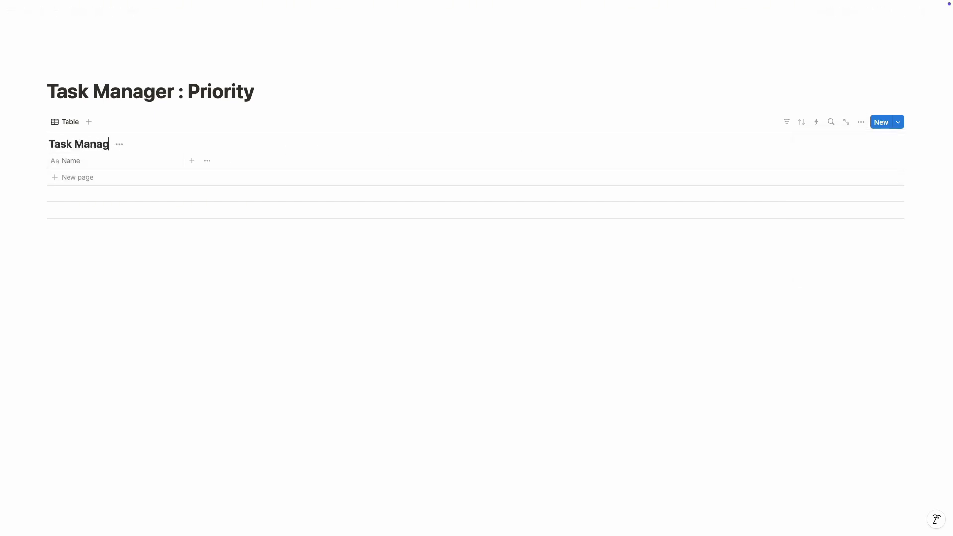
pyautogui.click(130, 144)
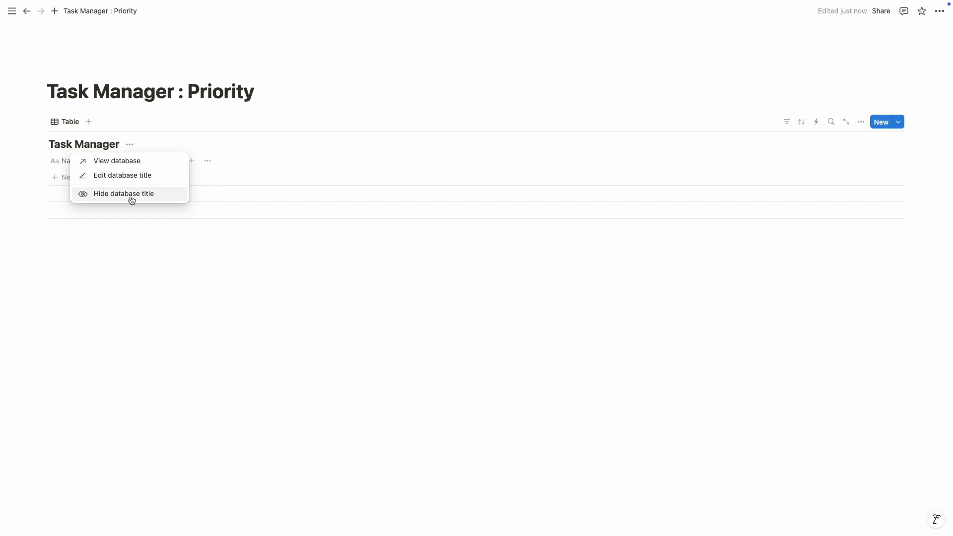
pyautogui.click(131, 199)
# Add a 'Task Name' row to the table and give its page a check-mark icon.
pyautogui.click(121, 157)
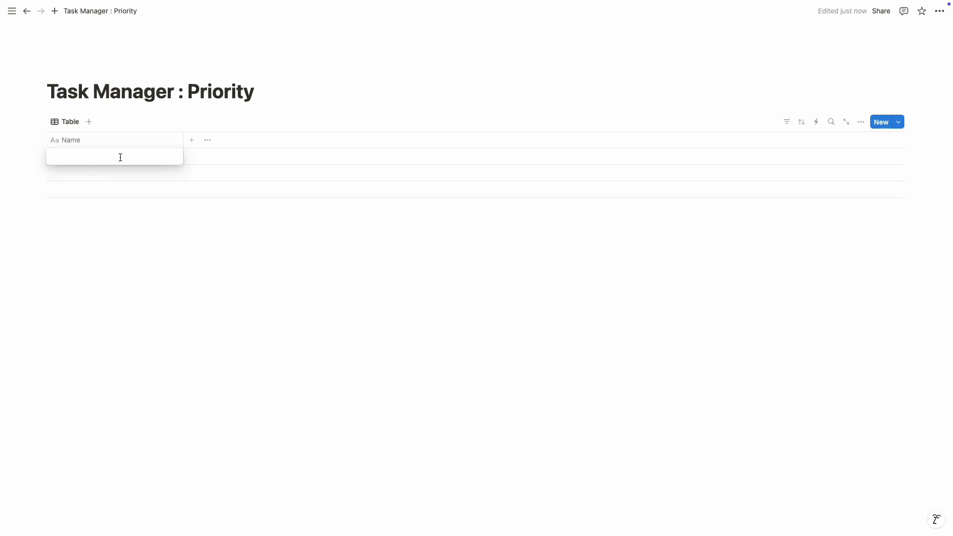
pyautogui.write('Task Name')
pyautogui.press('Return')
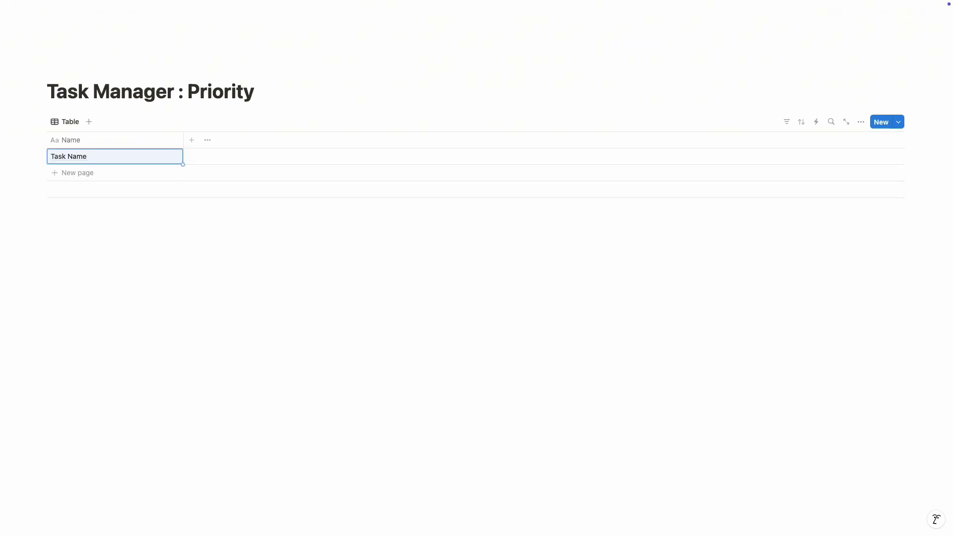
pyautogui.click(169, 157)
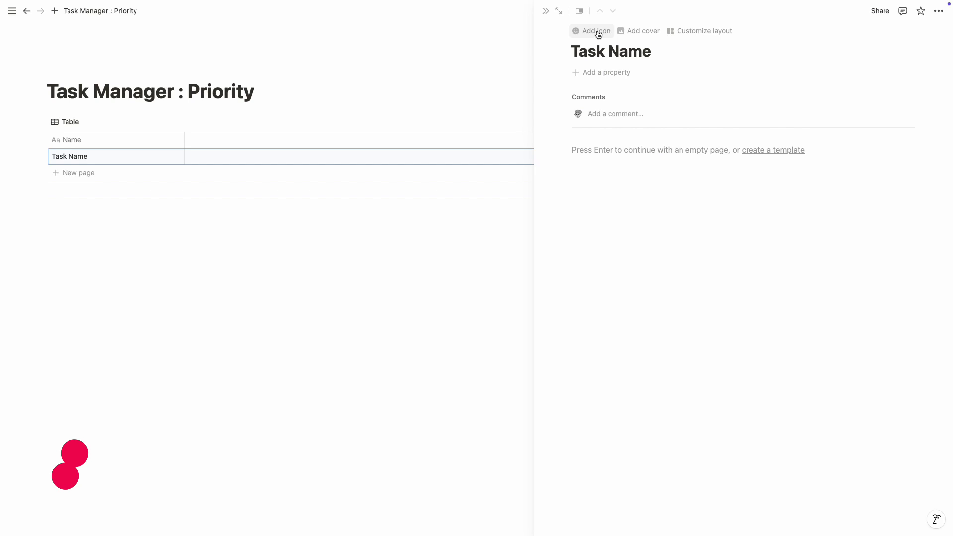
pyautogui.click(598, 31)
pyautogui.click(521, 72)
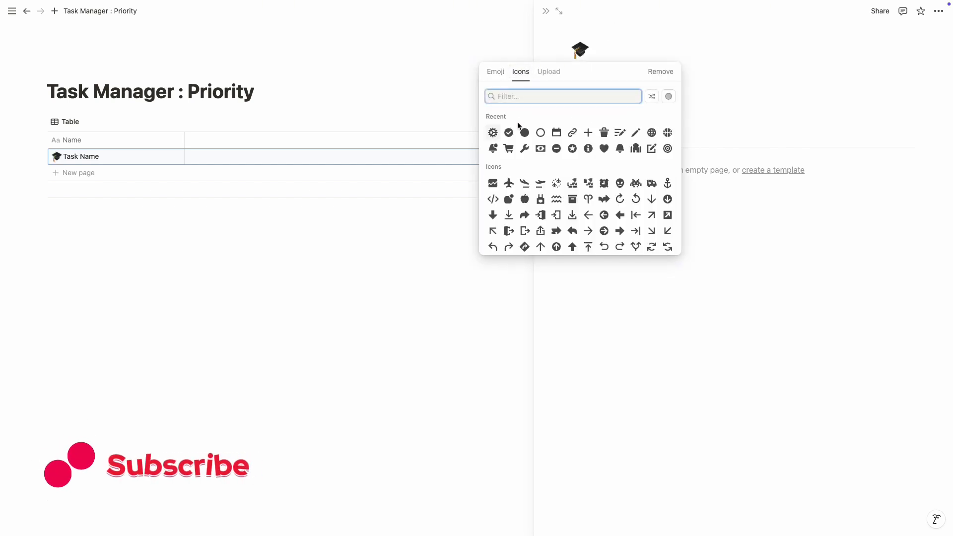
pyautogui.moveTo(509, 133)
pyautogui.click(477, 149)
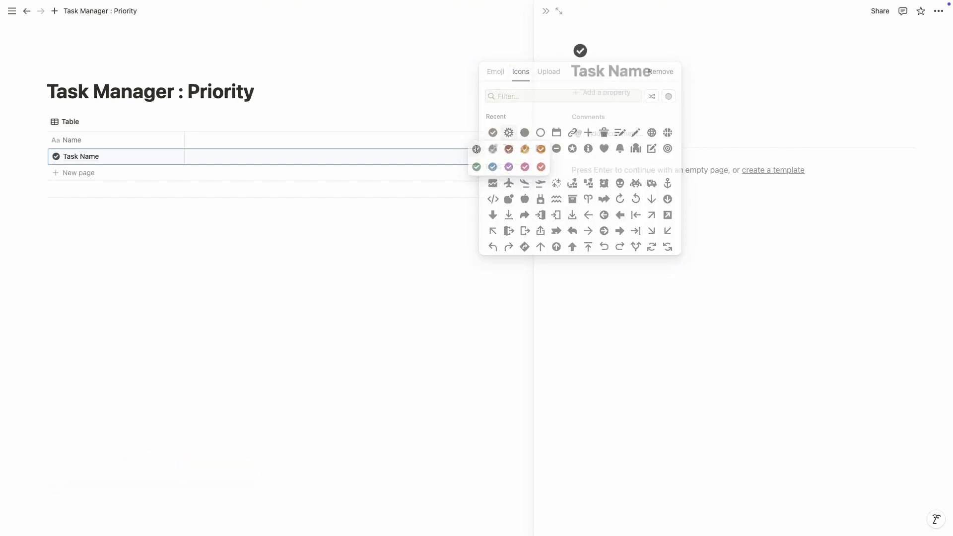
pyautogui.click(302, 204)
# Add a Date column named Due Date to the Task Manager table.
pyautogui.click(192, 140)
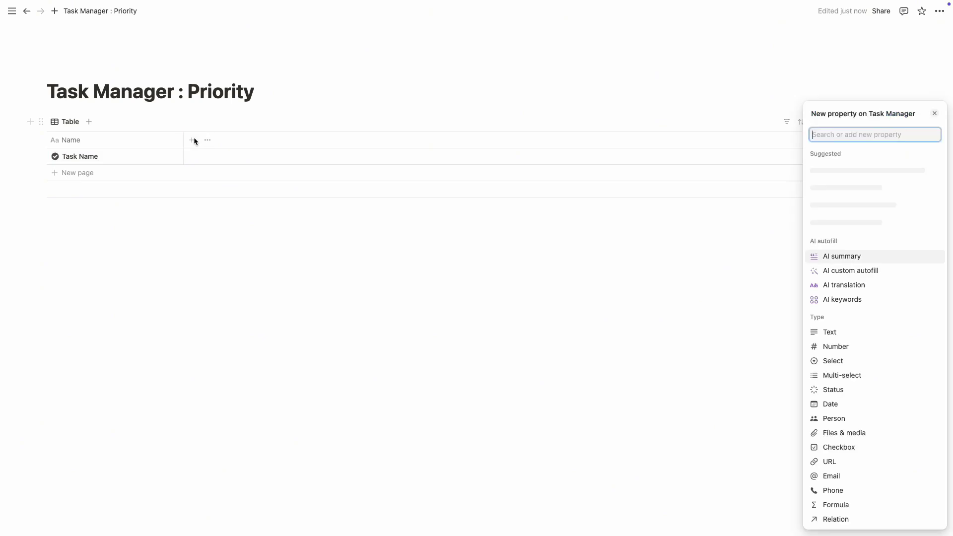
pyautogui.write('date')
pyautogui.press('Return')
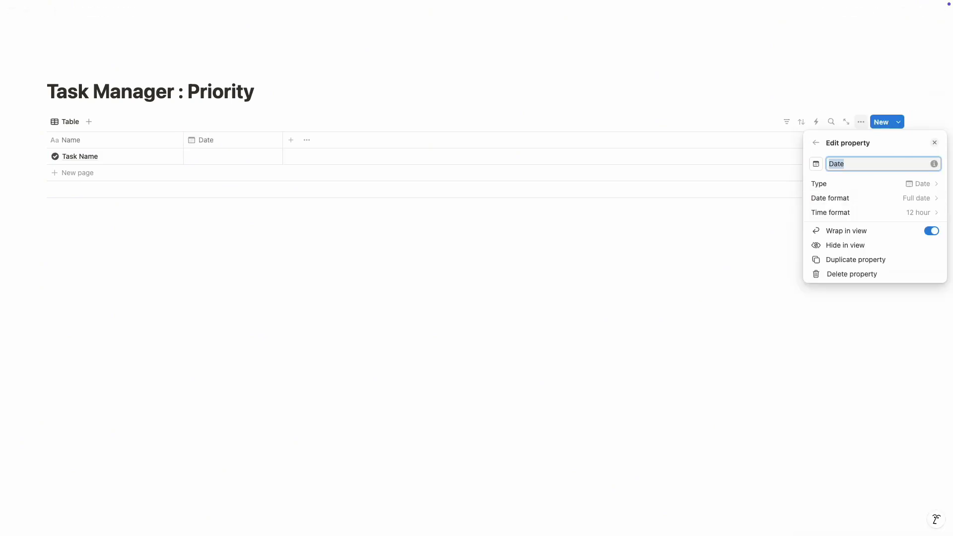
pyautogui.write('Due Date')
pyautogui.press('Return')
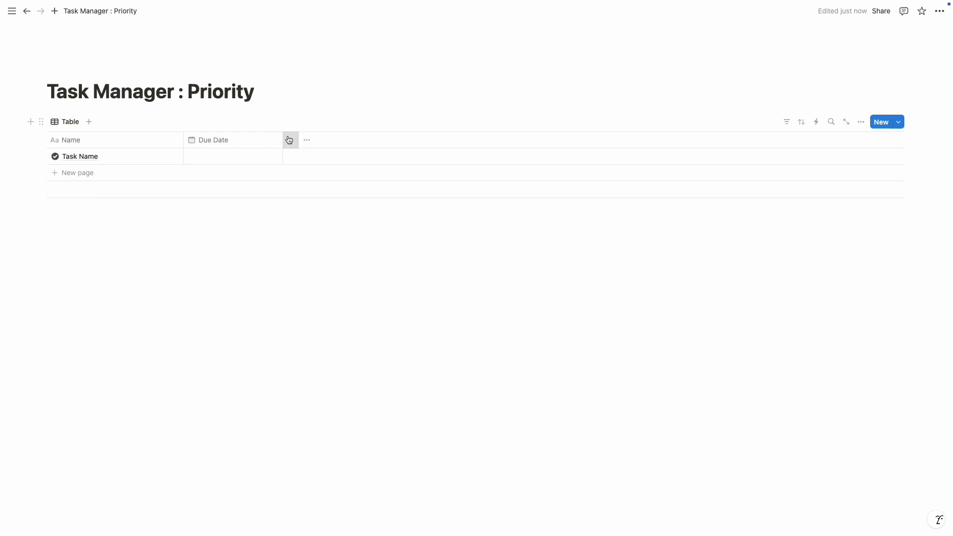
# Add two Checkbox columns named Important and Done.
pyautogui.click(290, 139)
pyautogui.write('check')
pyautogui.press('Return')
pyautogui.write('Important')
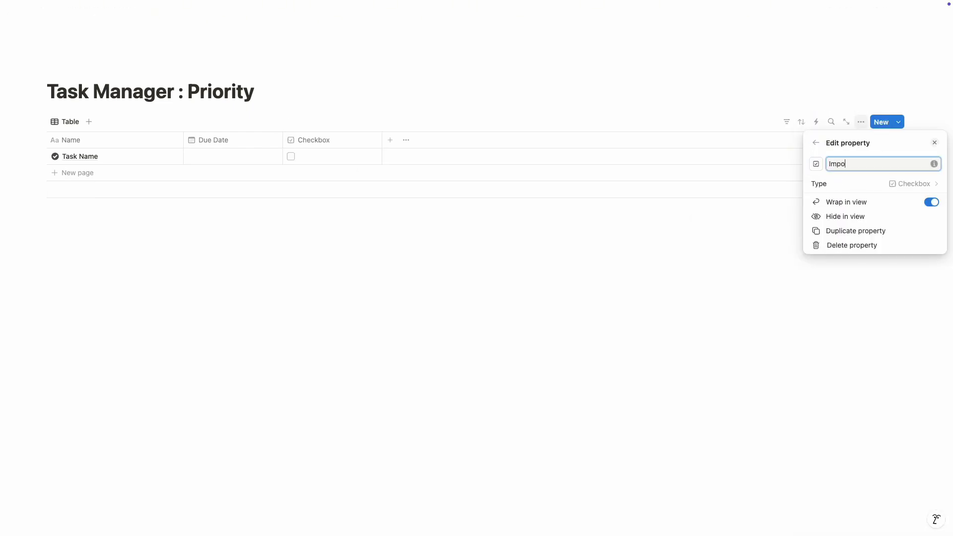
pyautogui.click(725, 231)
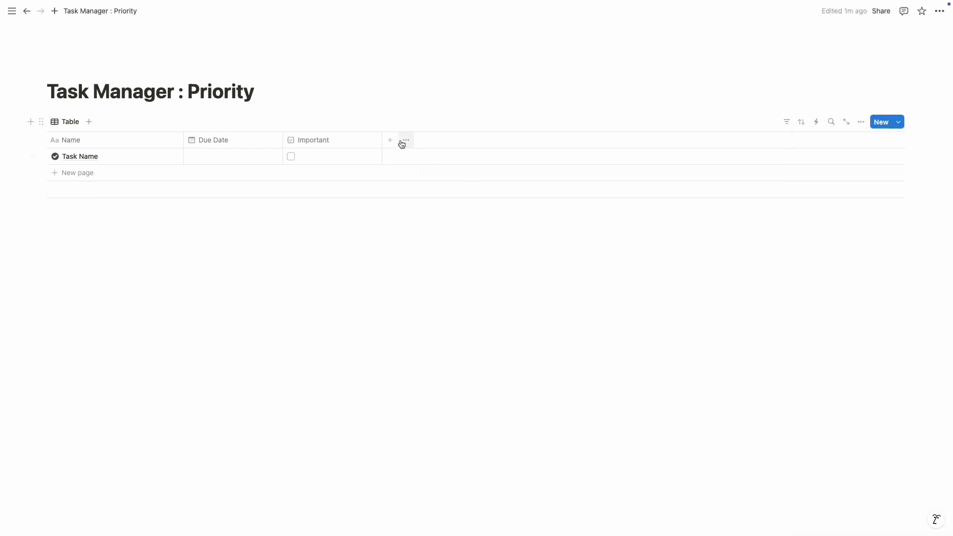
pyautogui.click(391, 140)
pyautogui.write('check')
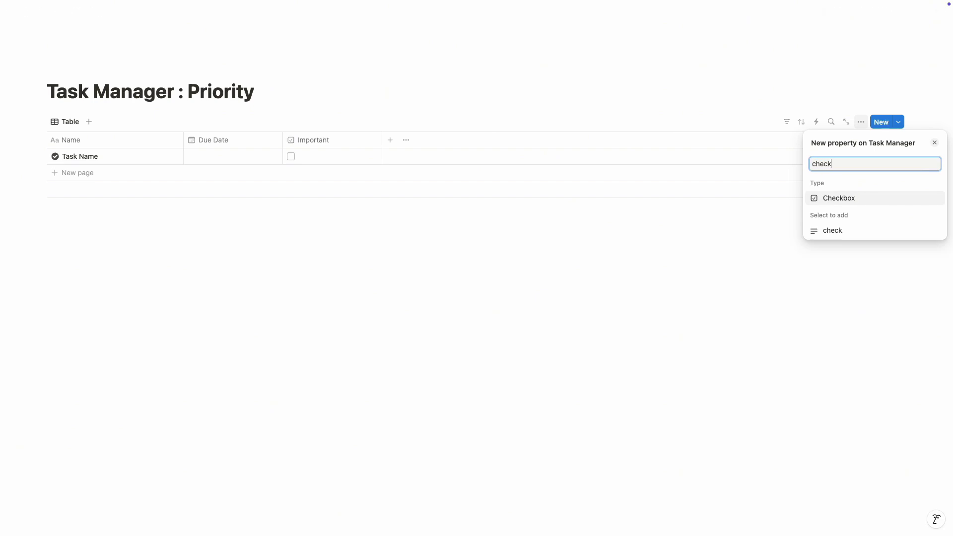
pyautogui.press('Return')
pyautogui.write('Done')
pyautogui.click(434, 281)
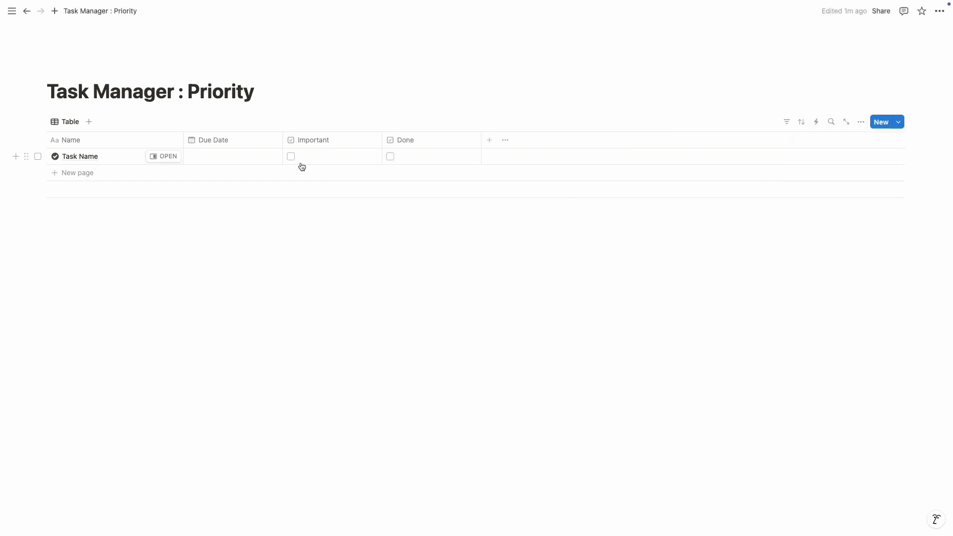
# Rename the table view to Incomplete Task and give it a circle icon.
pyautogui.click(78, 124)
pyautogui.click(85, 154)
pyautogui.write('Inco')
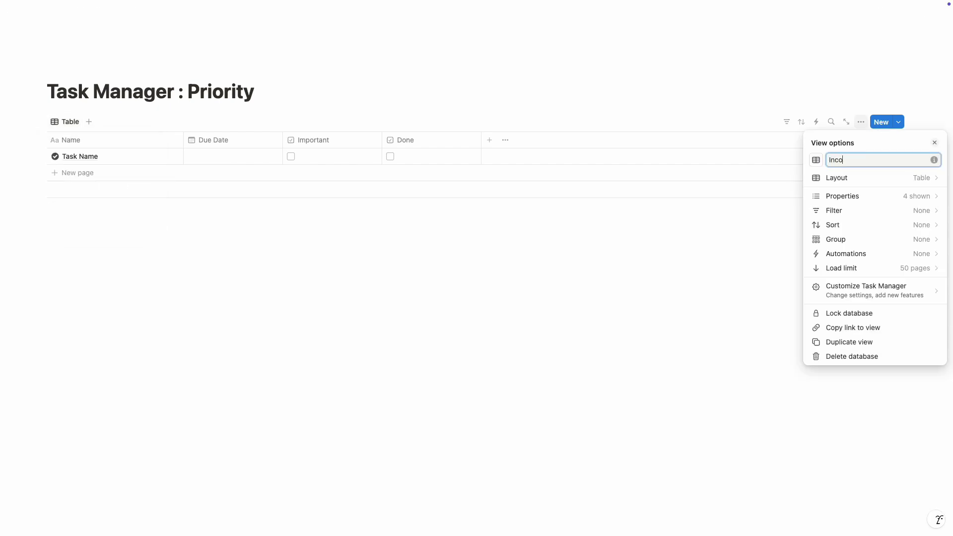
pyautogui.write('mplete Task')
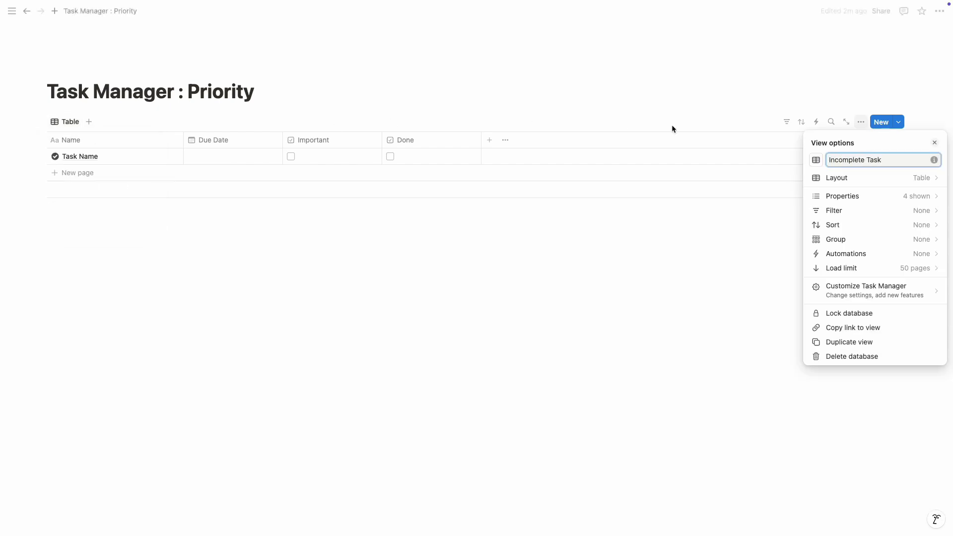
pyautogui.click(822, 161)
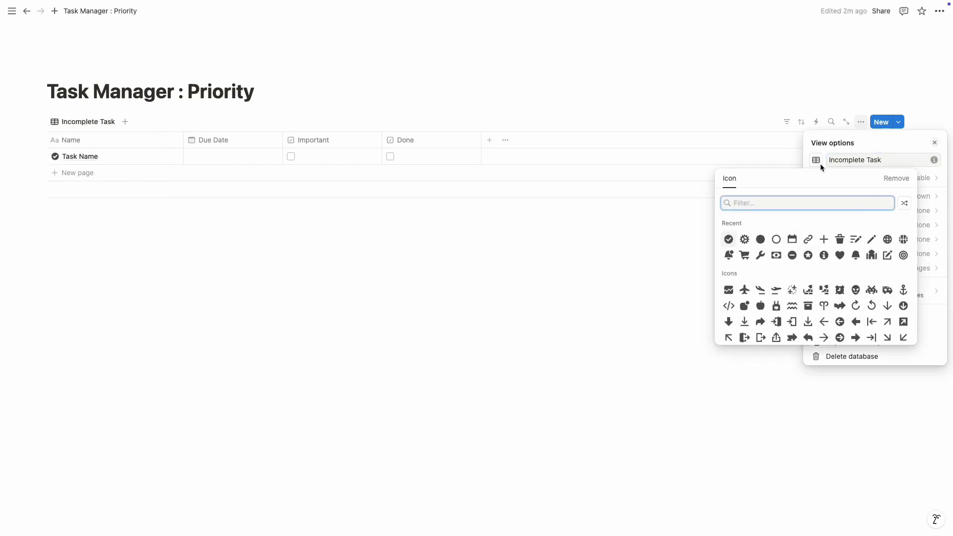
pyautogui.click(776, 241)
# Duplicate the view as Completed Task with its own circle icon.
pyautogui.click(86, 123)
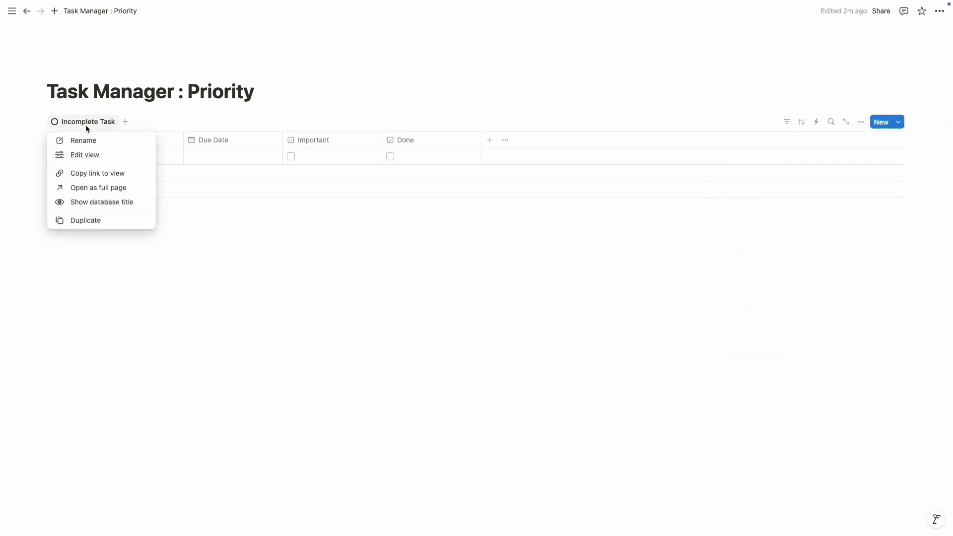
pyautogui.click(88, 216)
pyautogui.write('C')
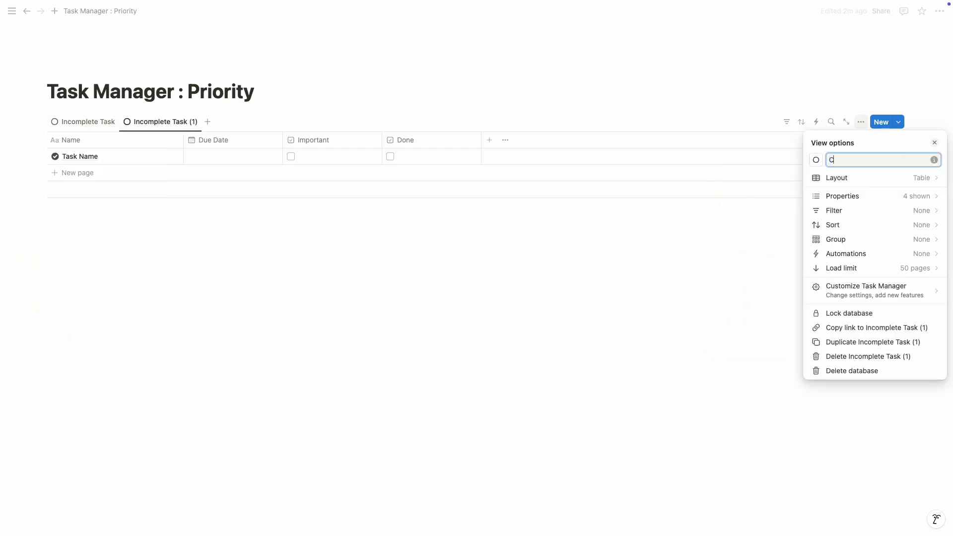
pyautogui.write('ompleted Task')
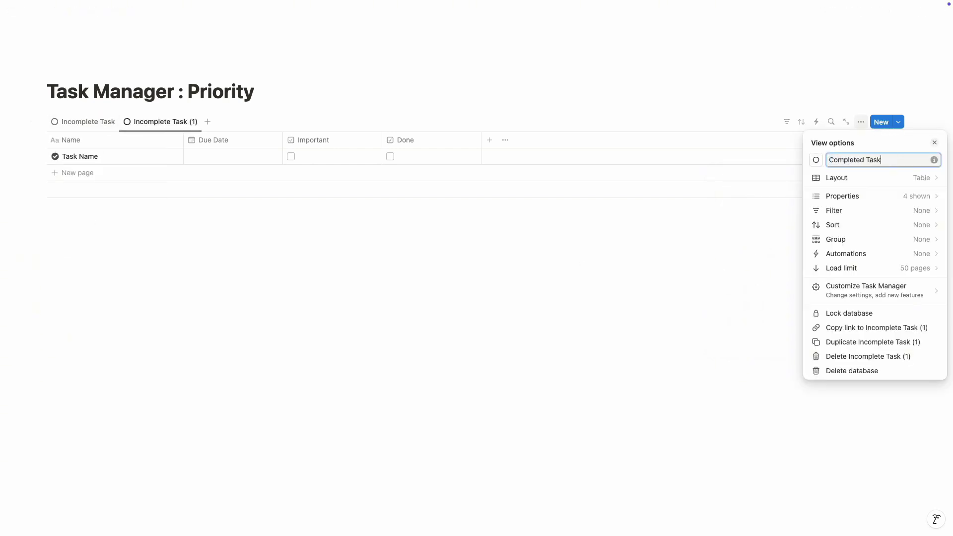
pyautogui.press('Return')
pyautogui.click(818, 161)
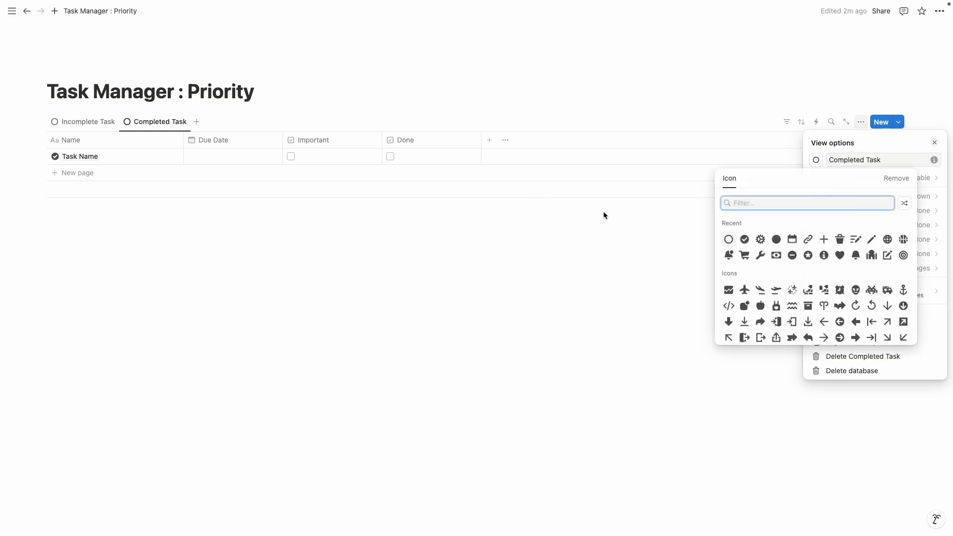
pyautogui.click(777, 240)
pyautogui.click(554, 245)
pyautogui.click(88, 122)
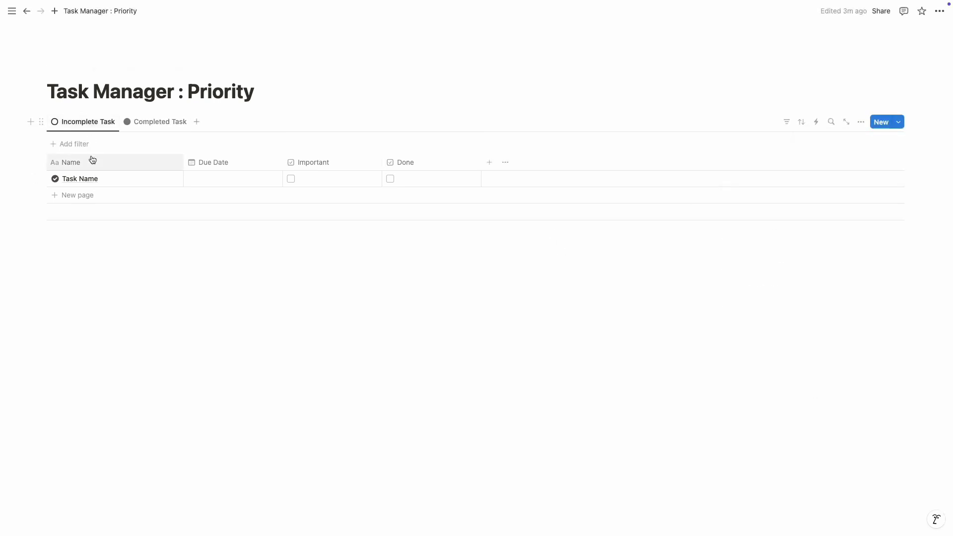
# Filter the Incomplete Task view to tasks where Done is unchecked.
pyautogui.click(785, 122)
pyautogui.click(784, 123)
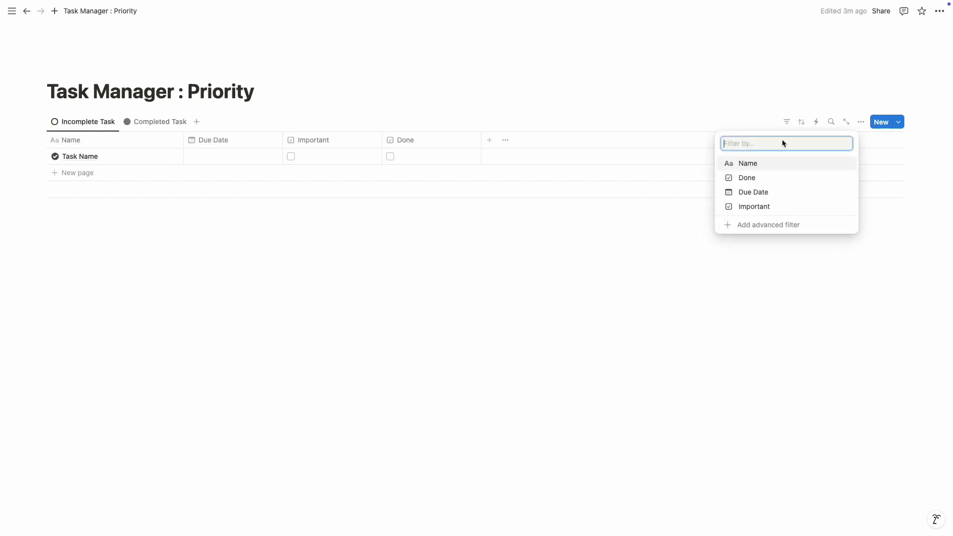
pyautogui.click(781, 178)
pyautogui.click(48, 174)
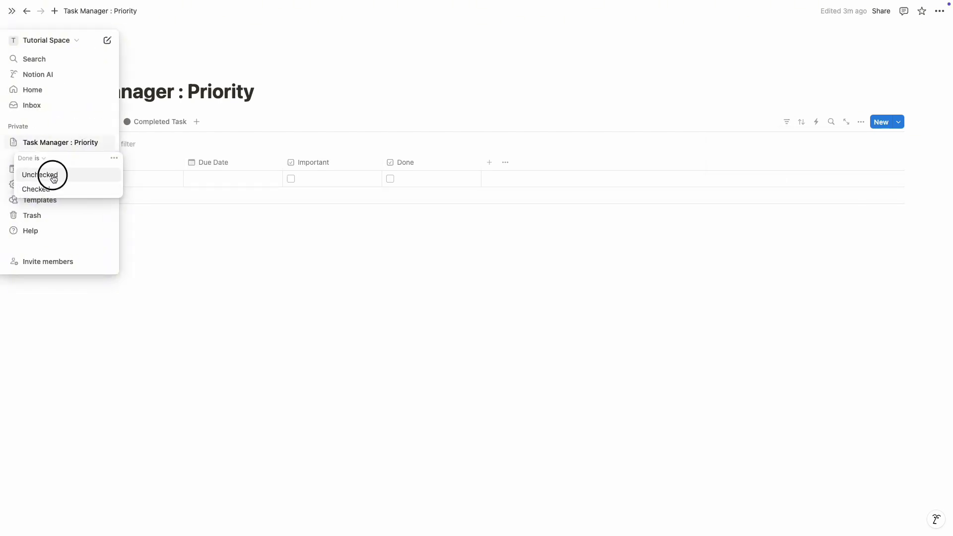
# Filter the Completed Task view to tasks where Done is checked.
pyautogui.click(174, 125)
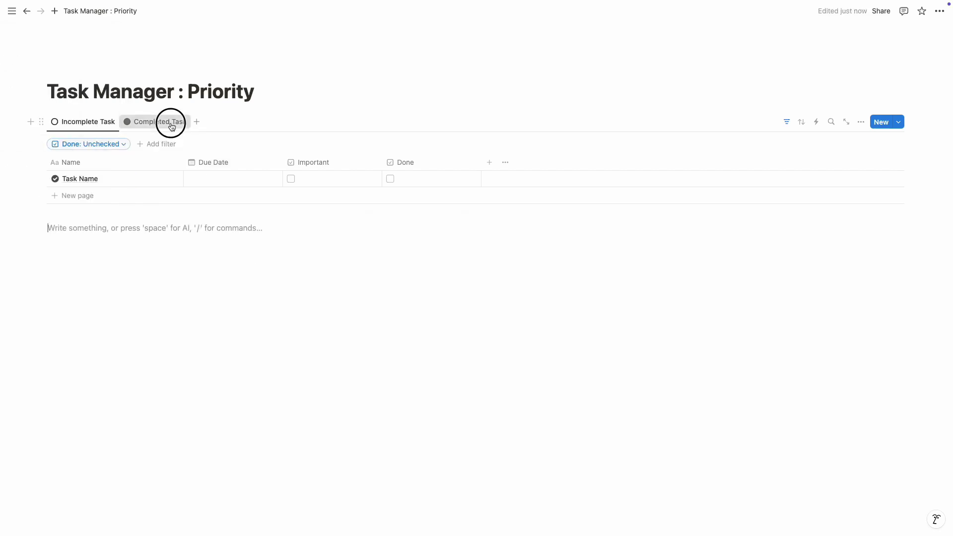
pyautogui.click(790, 122)
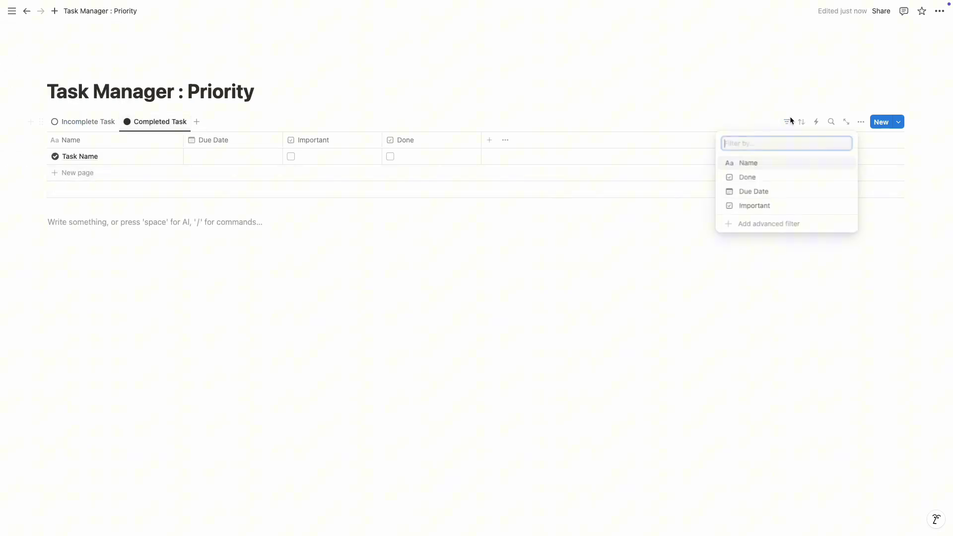
pyautogui.click(770, 177)
pyautogui.click(77, 192)
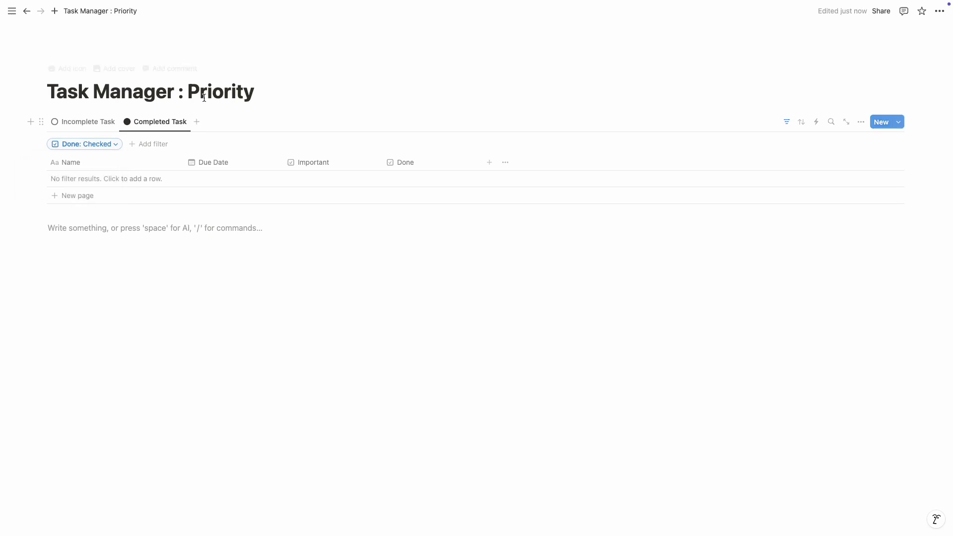
pyautogui.click(85, 122)
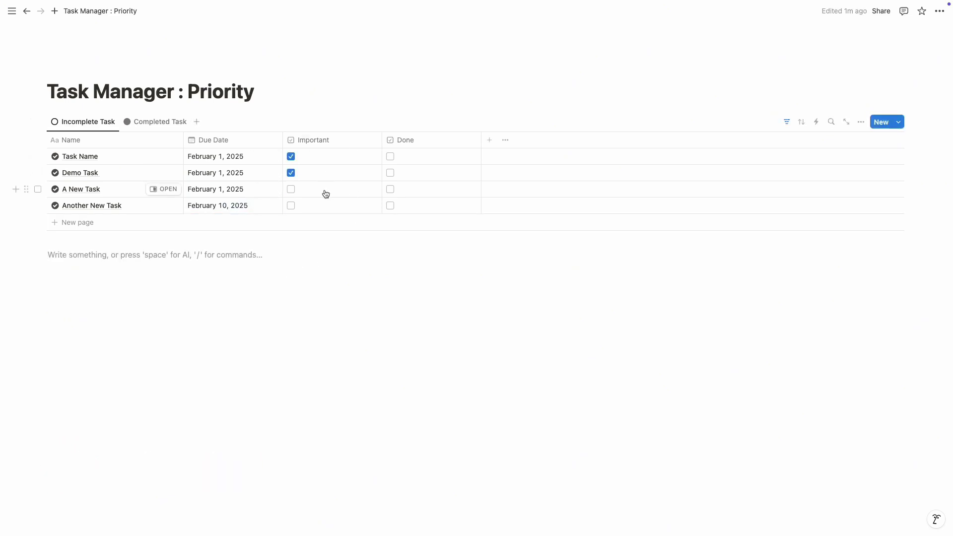
# Add a Formula property named System with a gear icon.
pyautogui.click(489, 139)
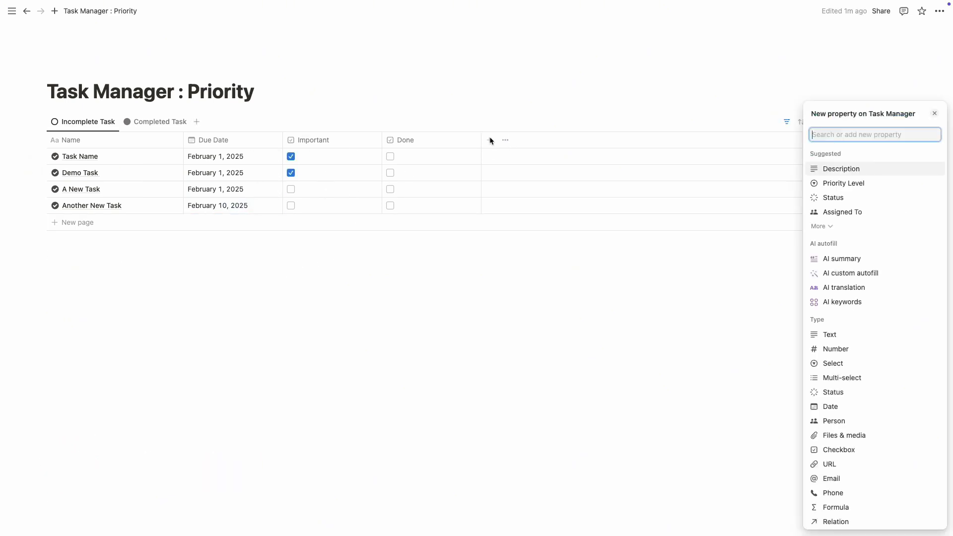
pyautogui.write('form')
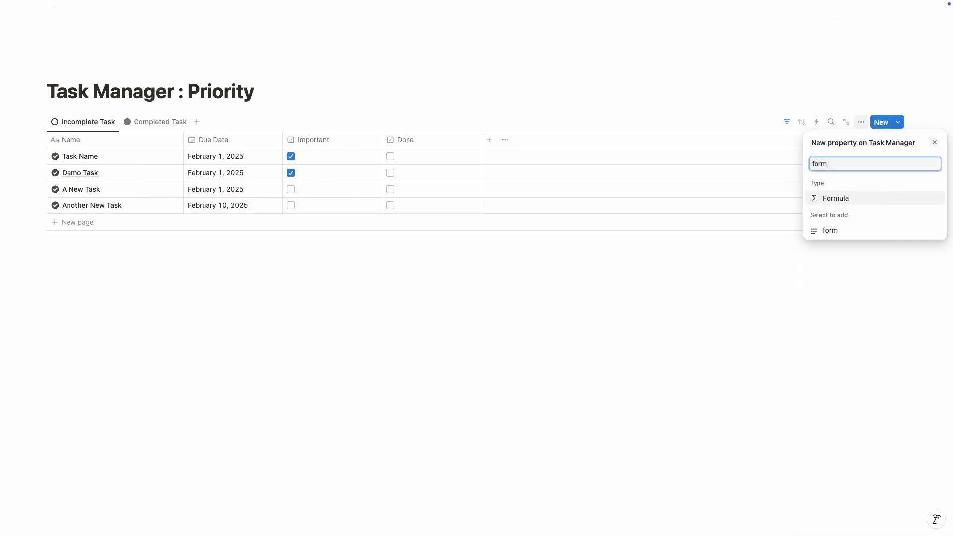
pyautogui.click(874, 200)
pyautogui.write('System')
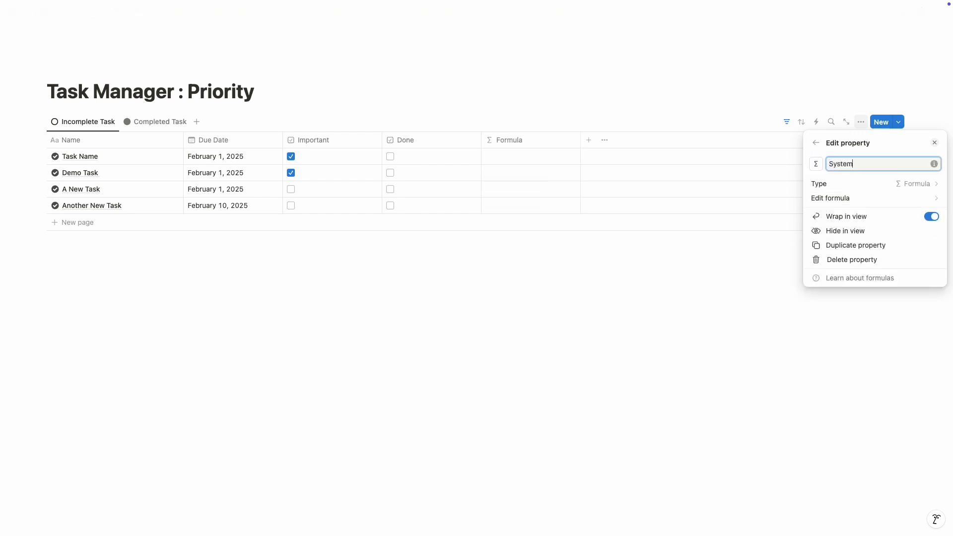
pyautogui.click(816, 164)
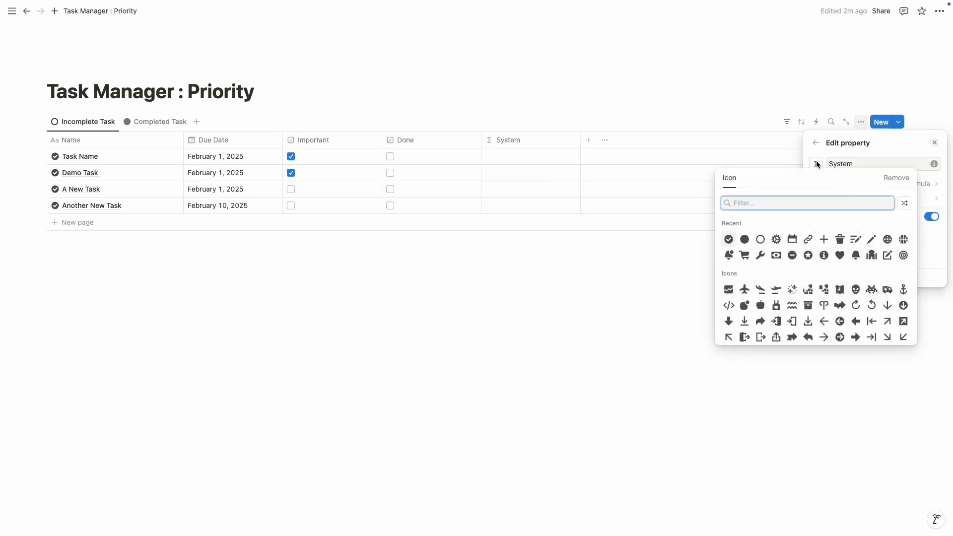
pyautogui.click(776, 240)
pyautogui.click(776, 241)
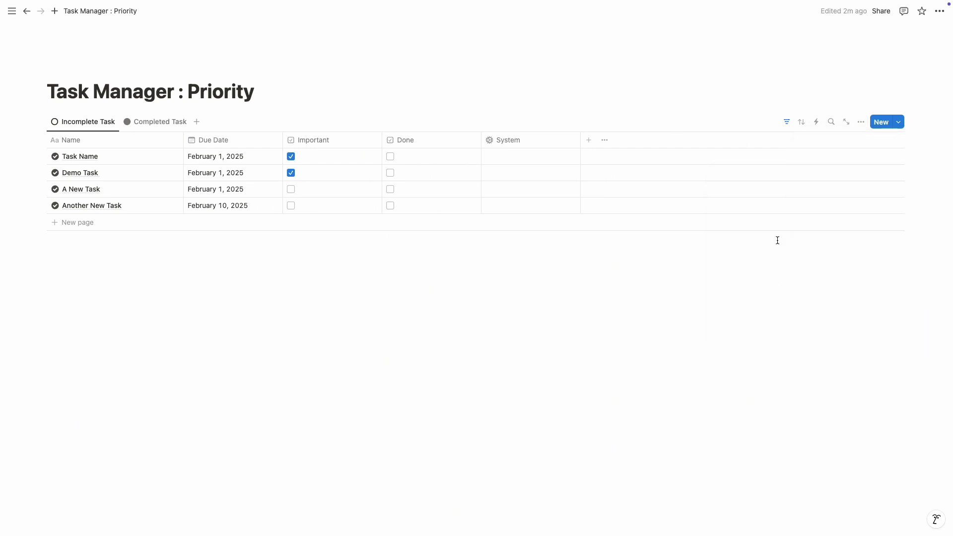
# Enter and save the if() formula flagging tasks Red Flag, Yellow Notice or Green Safe.
pyautogui.click(552, 158)
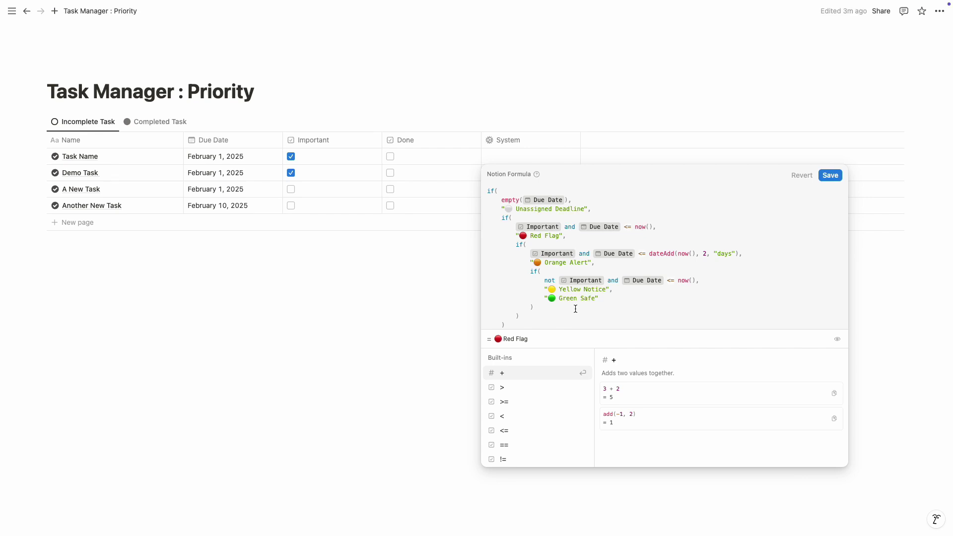
pyautogui.scroll(-2, 592, 298)
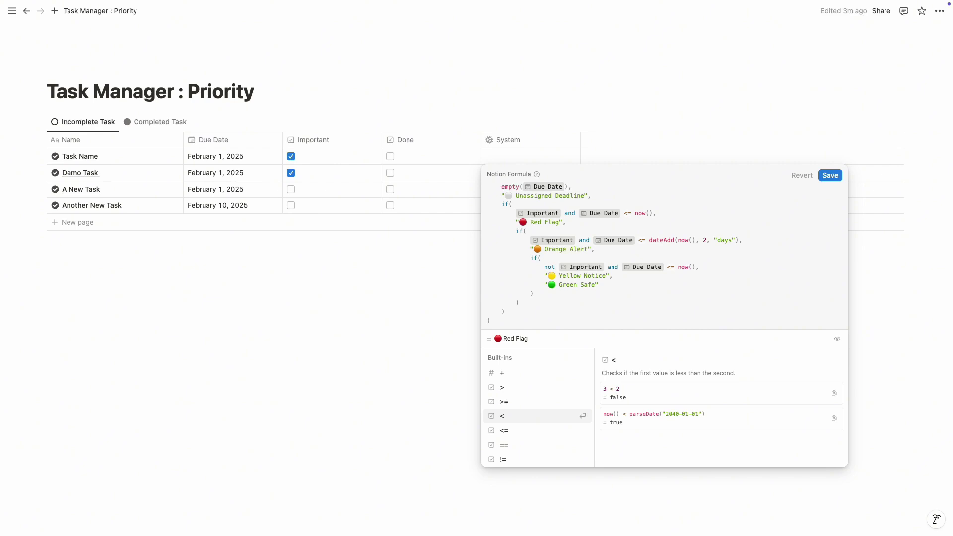
pyautogui.click(831, 175)
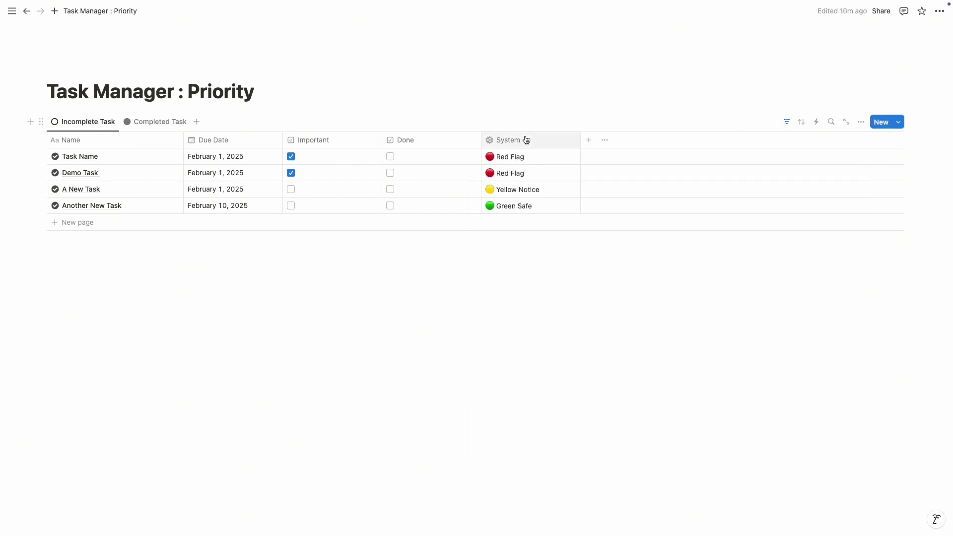
# Move the System column to the far left and insert a two-column layout below the table.
pyautogui.moveTo(527, 140); pyautogui.dragTo(83, 141)
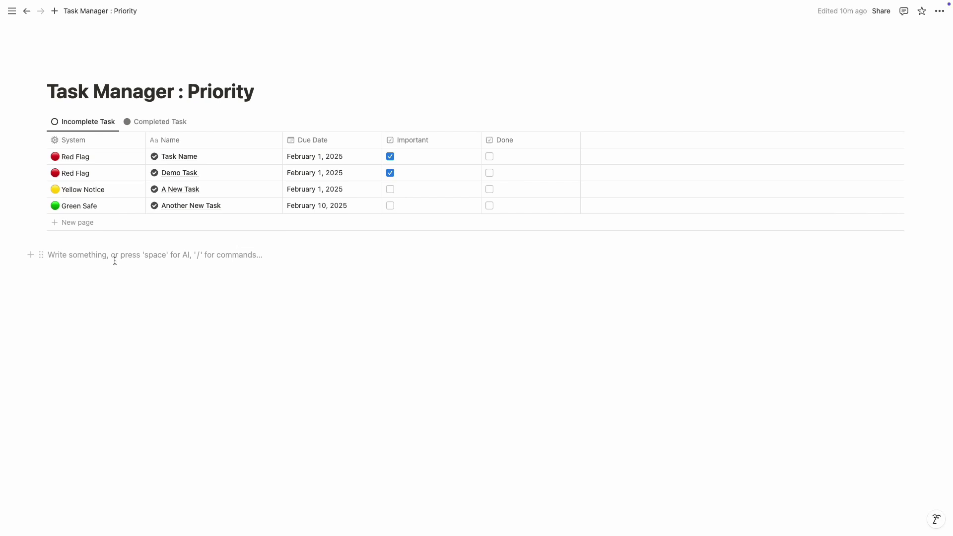
pyautogui.write('/2')
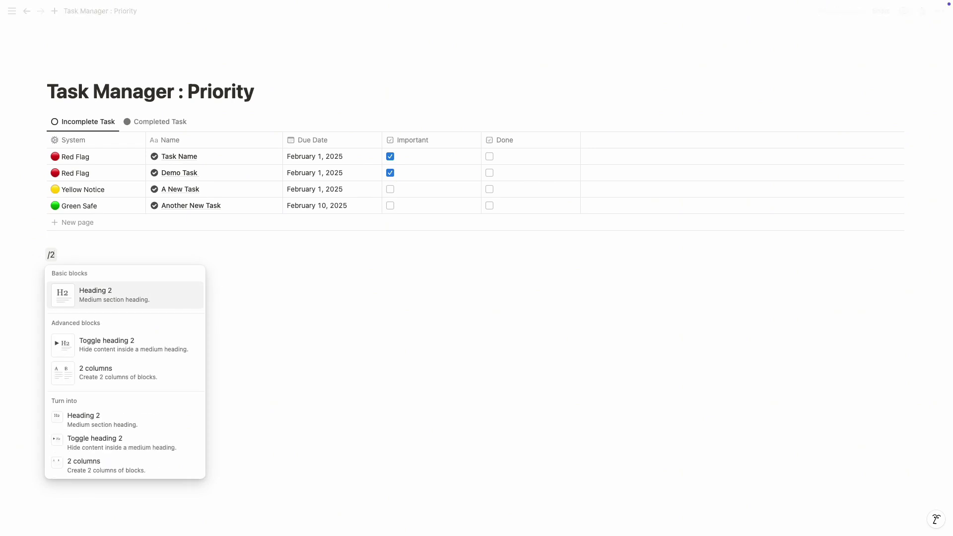
pyautogui.press('Down')
pyautogui.press('Down')
pyautogui.press('Return')
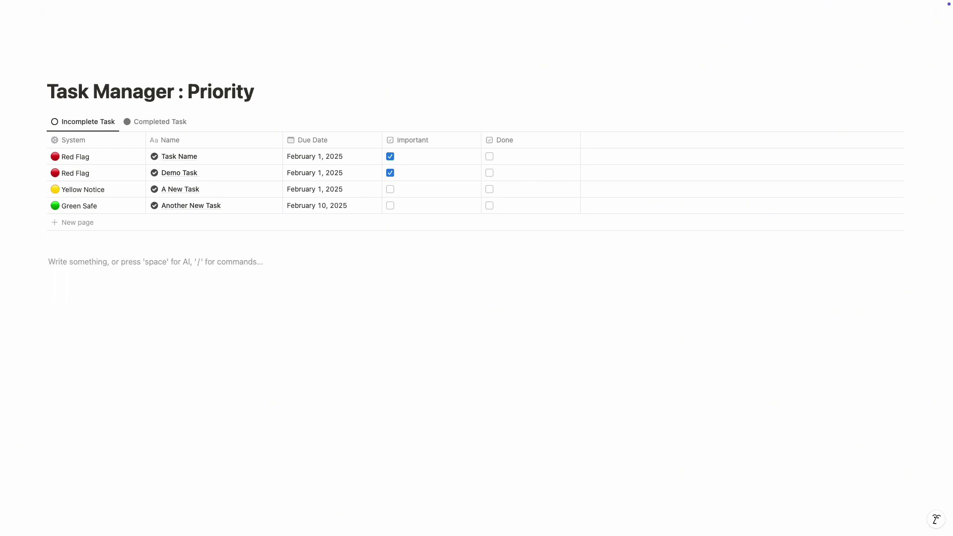
# Paste the Red Flag explanation in the left column and Orange Alert in the right.
pyautogui.write('🔴 Red Flag – Task is important and due today or overdue. Needs immediate action.')
pyautogui.click(534, 262)
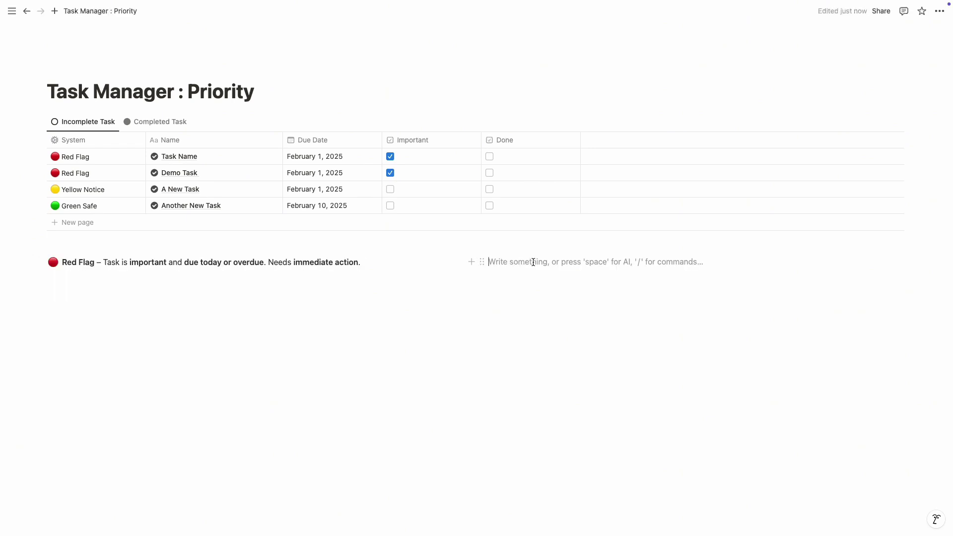
pyautogui.write('🟠 Orange Alert – Task is important and due within the next 2 days. Requires attention soon.')
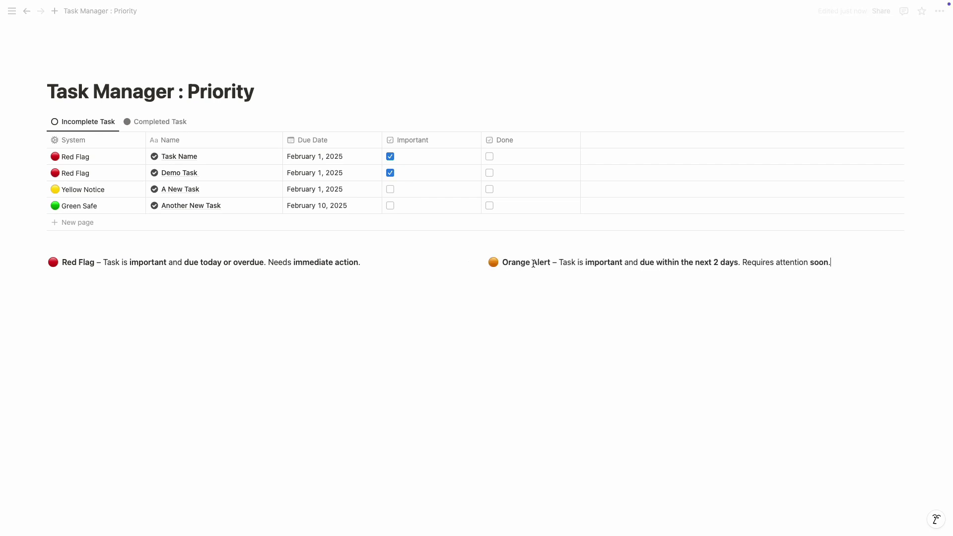
pyautogui.click(210, 273)
# Add a divider and a linked Task Manager table based on the Incomplete Task view.
pyautogui.write('/div')
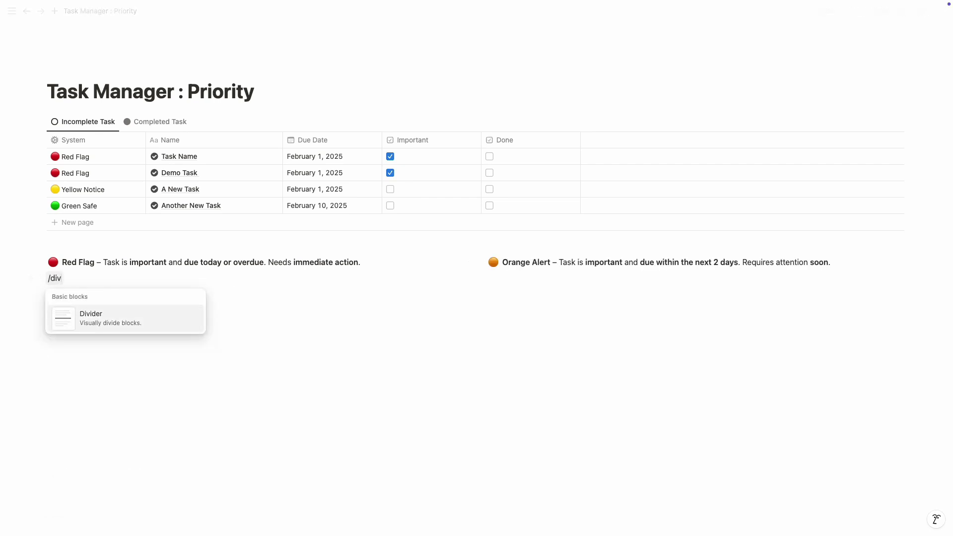
pyautogui.press('Return')
pyautogui.write('/data')
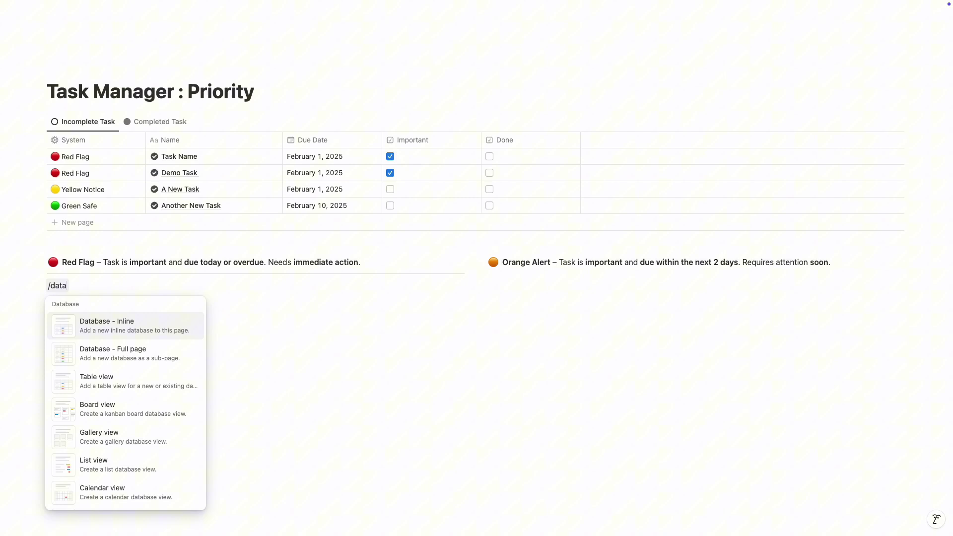
pyautogui.press('Down')
pyautogui.press('Down')
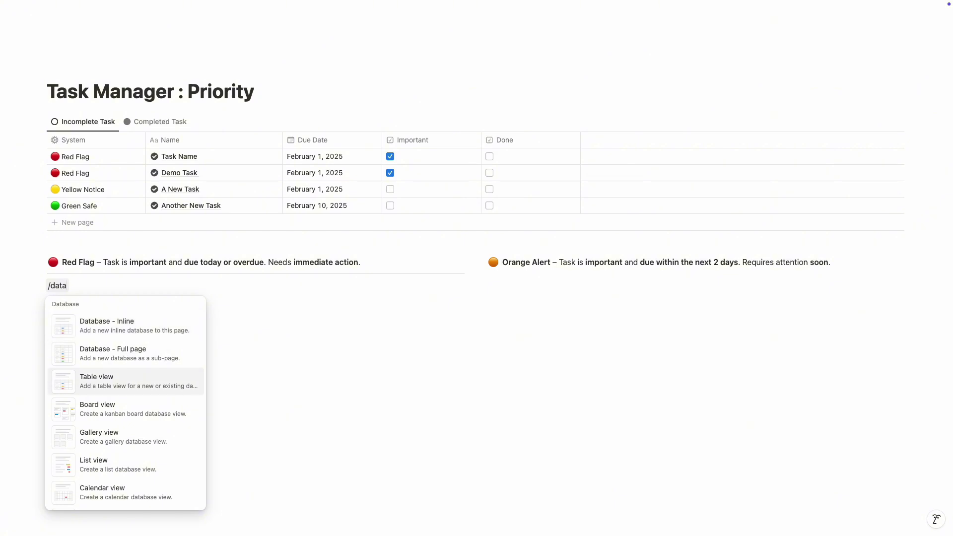
pyautogui.press('Return')
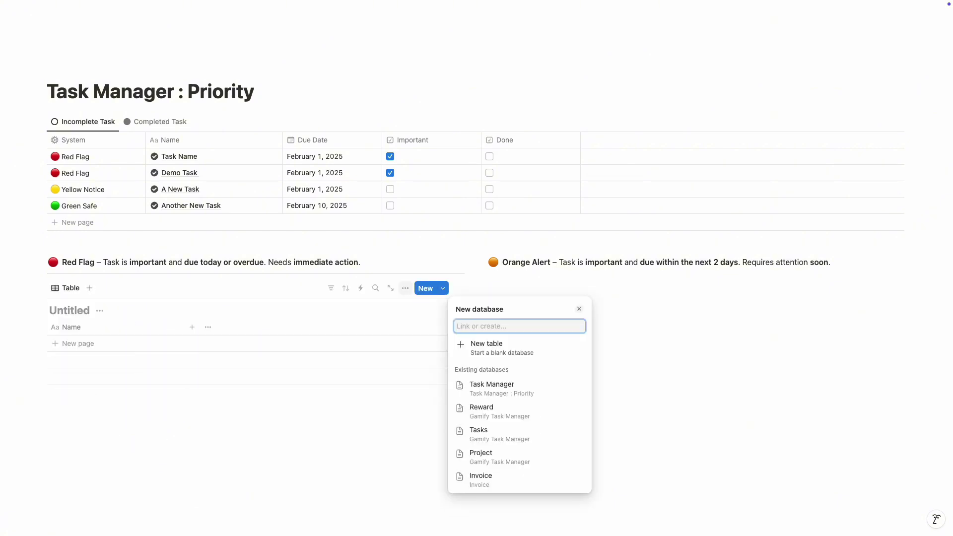
pyautogui.click(508, 385)
pyautogui.click(496, 359)
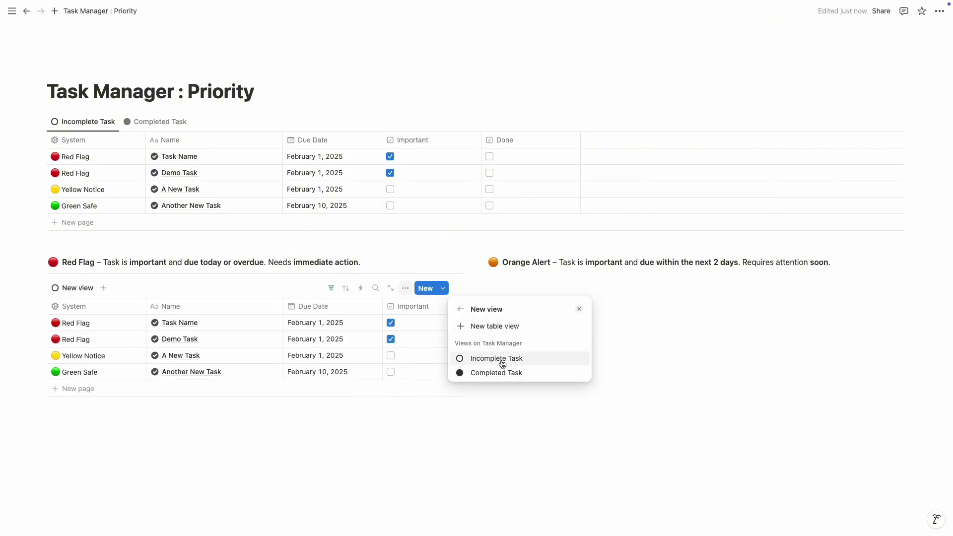
pyautogui.click(475, 379)
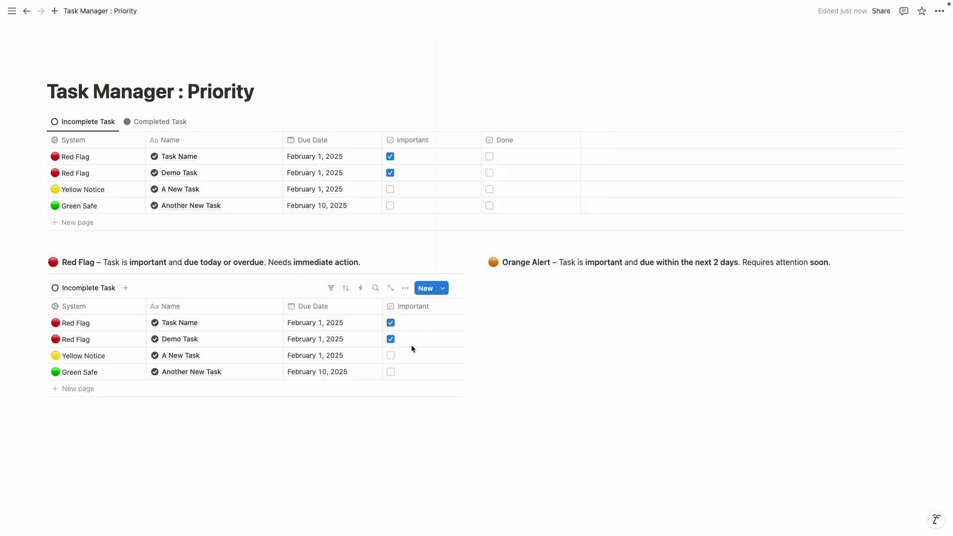
# Hide the Important column in the linked table and narrow the Done column.
pyautogui.click(420, 307)
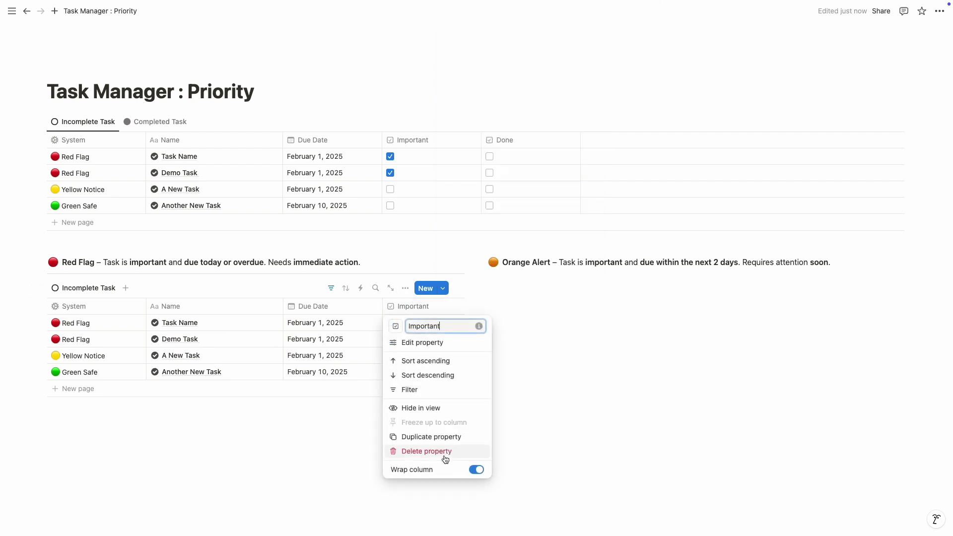
pyautogui.click(425, 408)
pyautogui.hscroll(2, 395, 347)
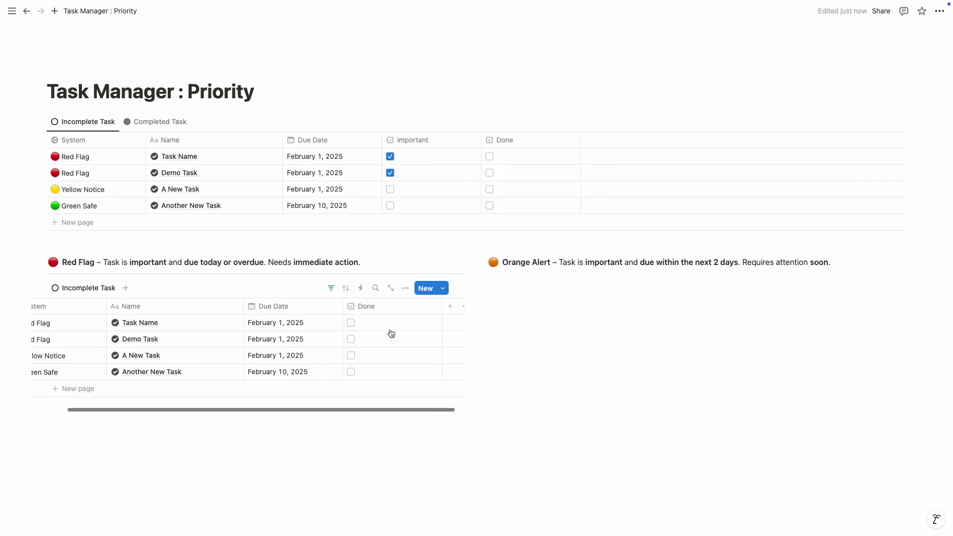
pyautogui.moveTo(432, 310); pyautogui.dragTo(372, 315)
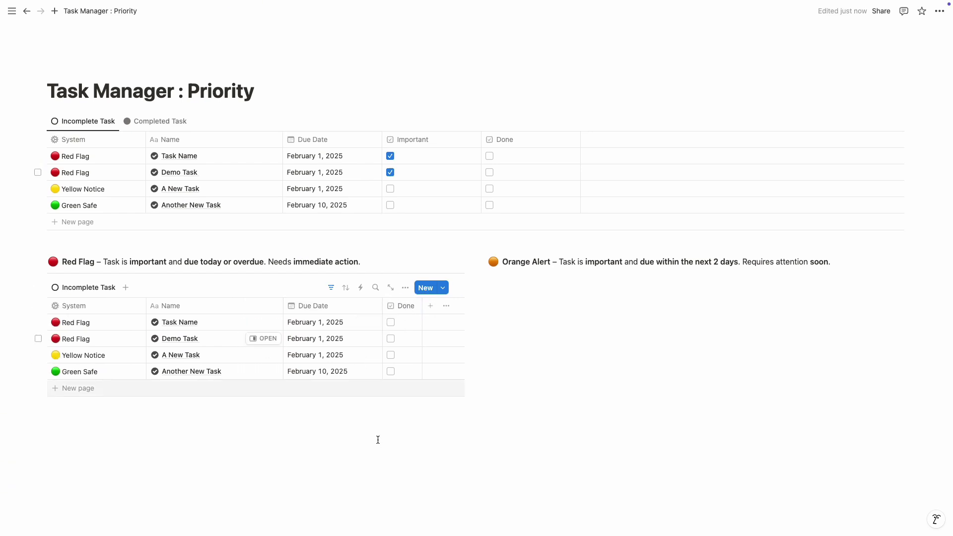
# Rename the linked view under Red Flag to 'Task - Table View' with a check-circle icon.
pyautogui.click(112, 293)
pyautogui.click(117, 305)
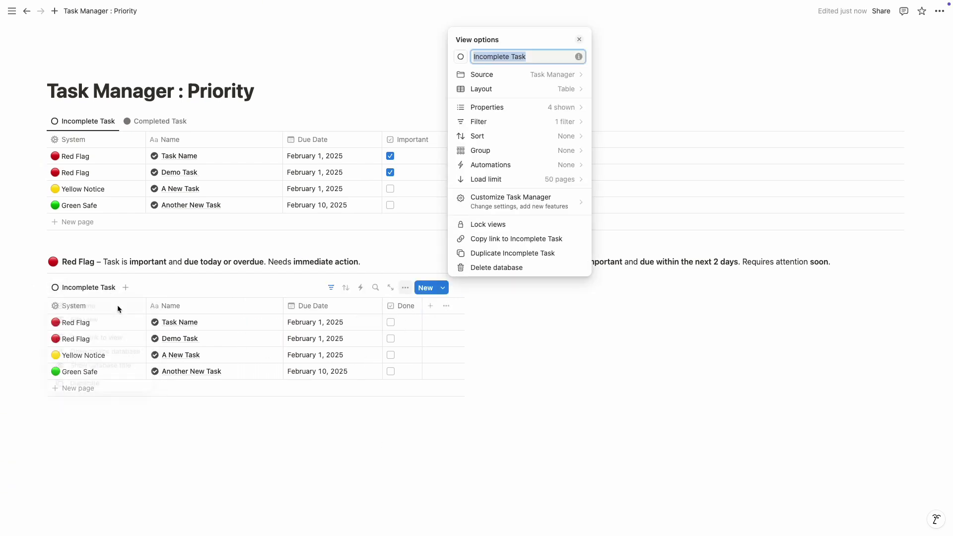
pyautogui.write('Task')
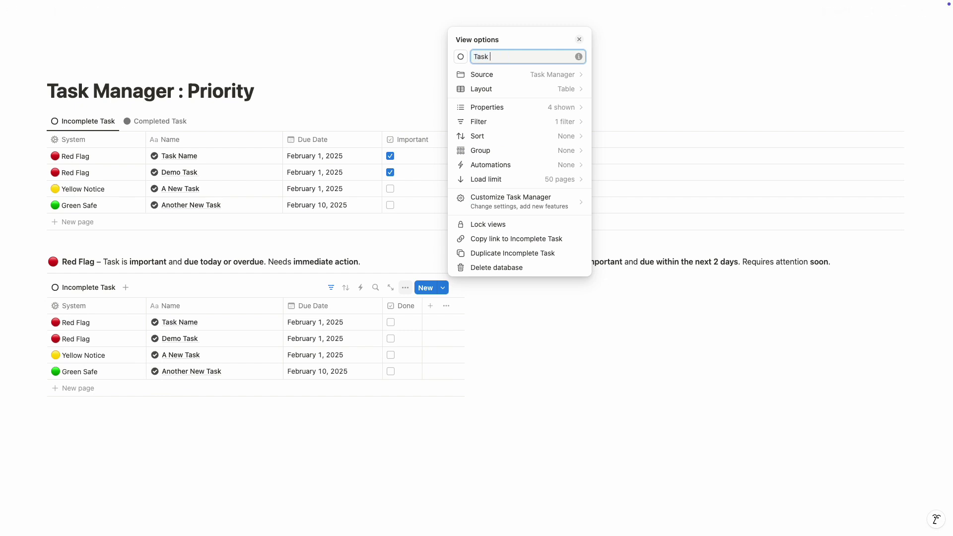
pyautogui.write(' - Table View')
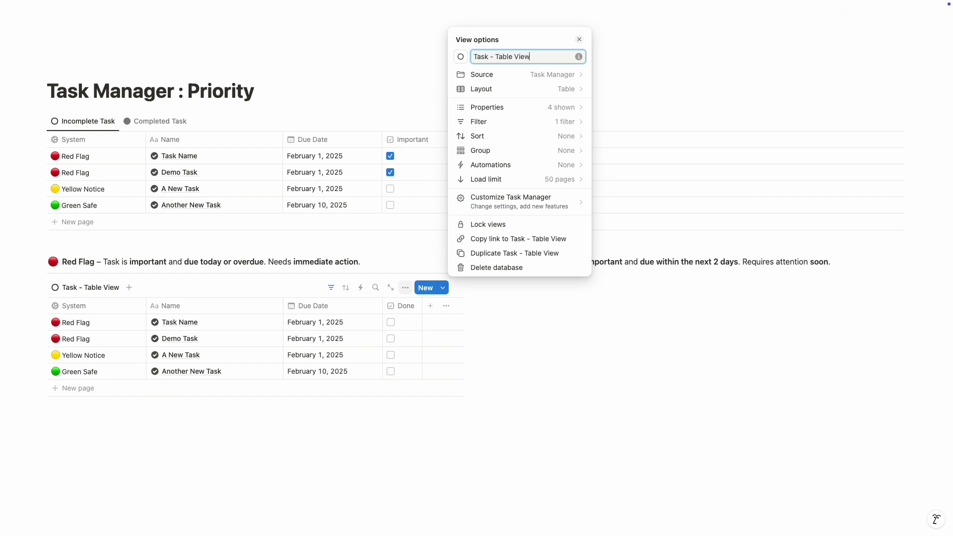
pyautogui.click(461, 57)
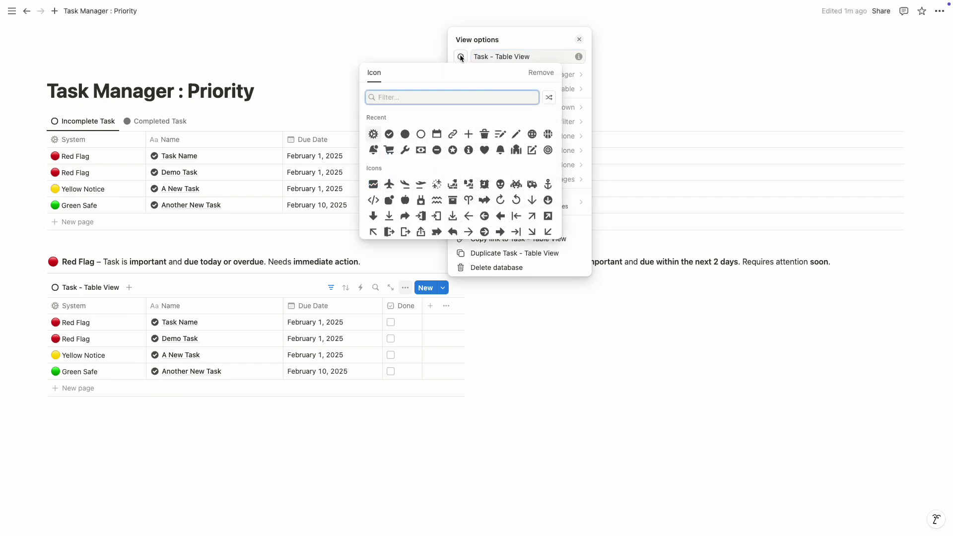
pyautogui.click(391, 133)
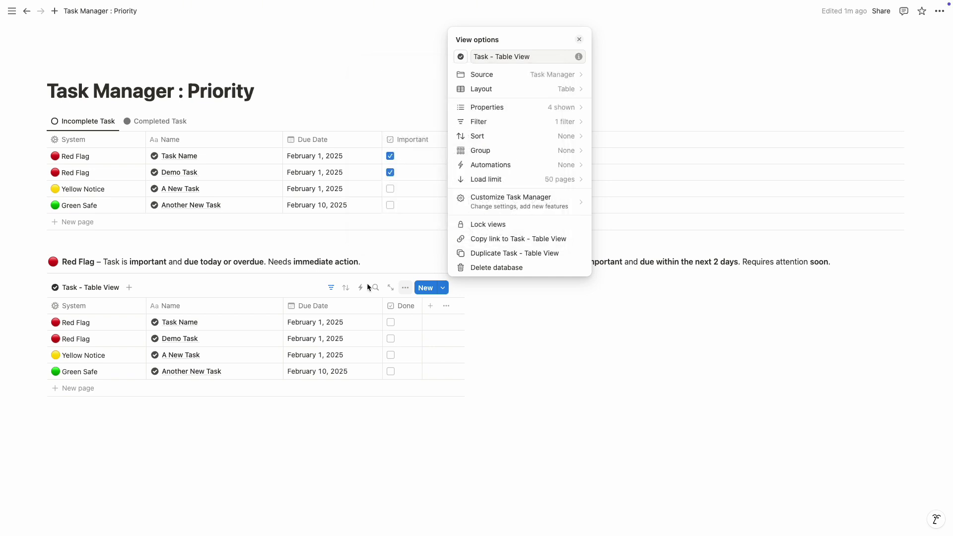
pyautogui.click(345, 415)
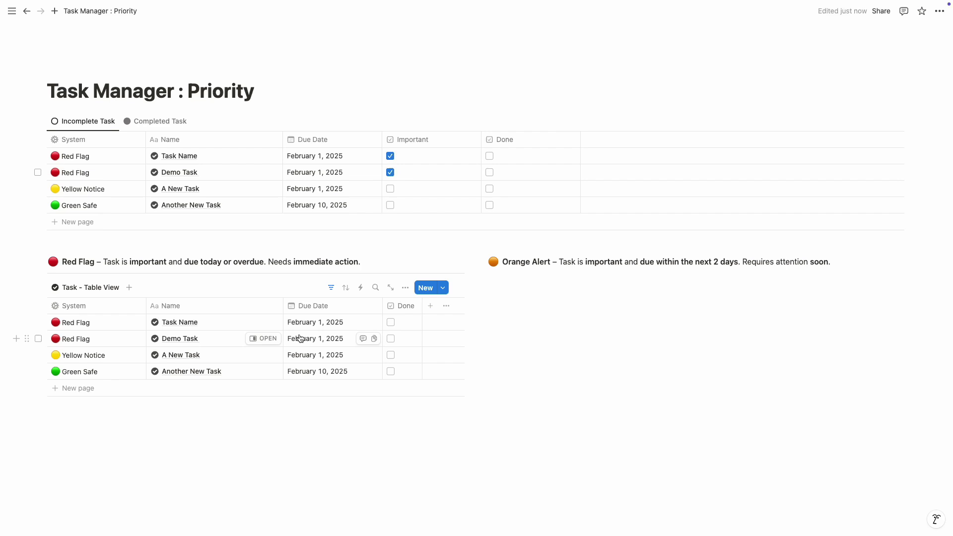
# Set Demo Task's due date to February 2, 2025.
pyautogui.click(327, 338)
pyautogui.click(302, 165)
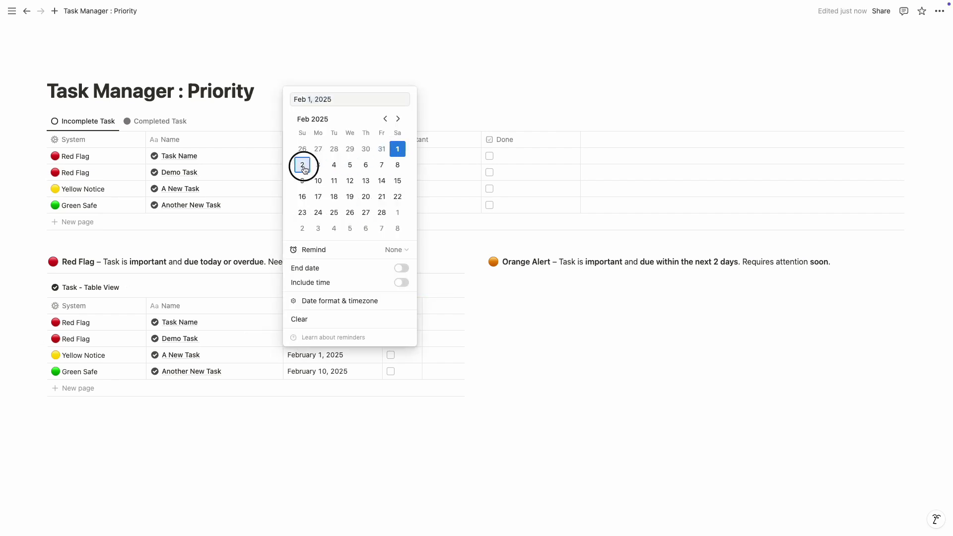
pyautogui.click(231, 429)
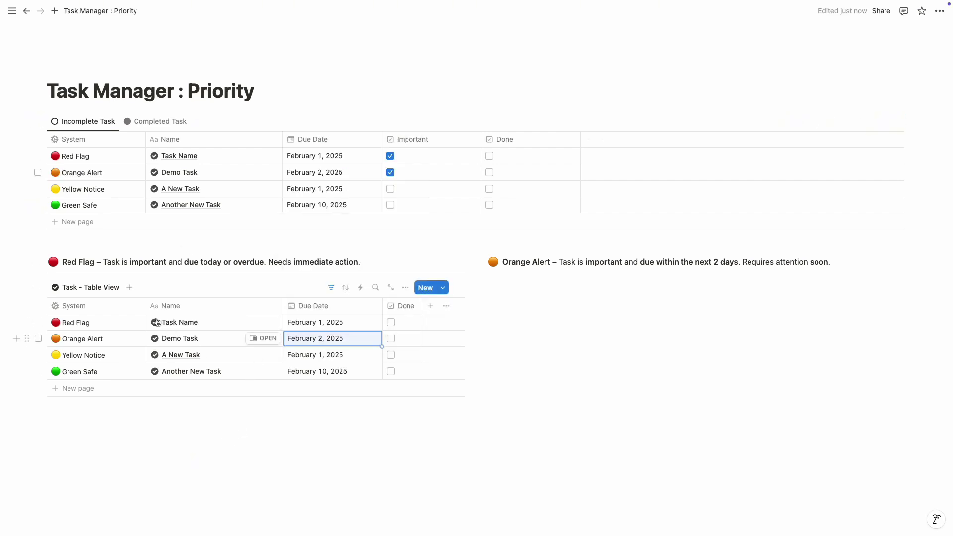
# Add a System filter for 'Red Flag' to the lower table.
pyautogui.click(333, 289)
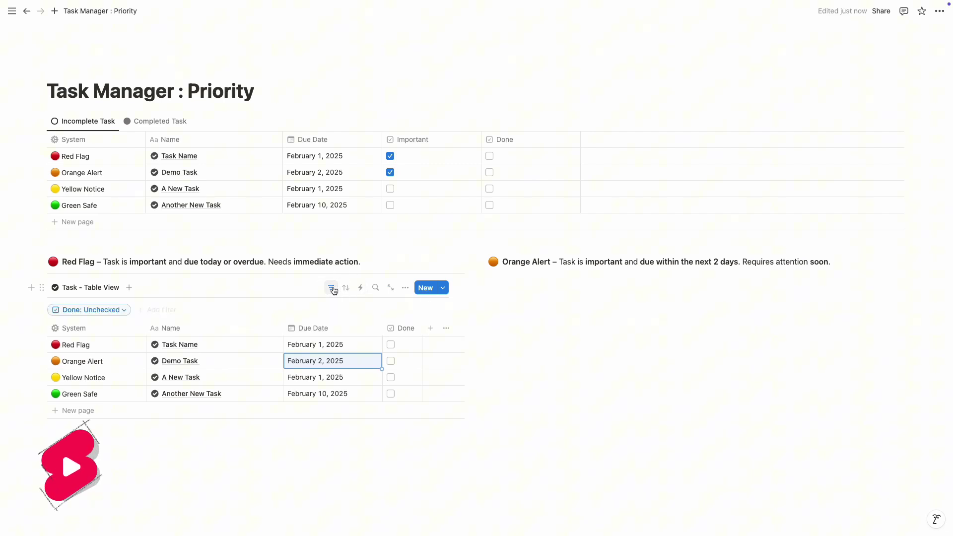
pyautogui.click(173, 311)
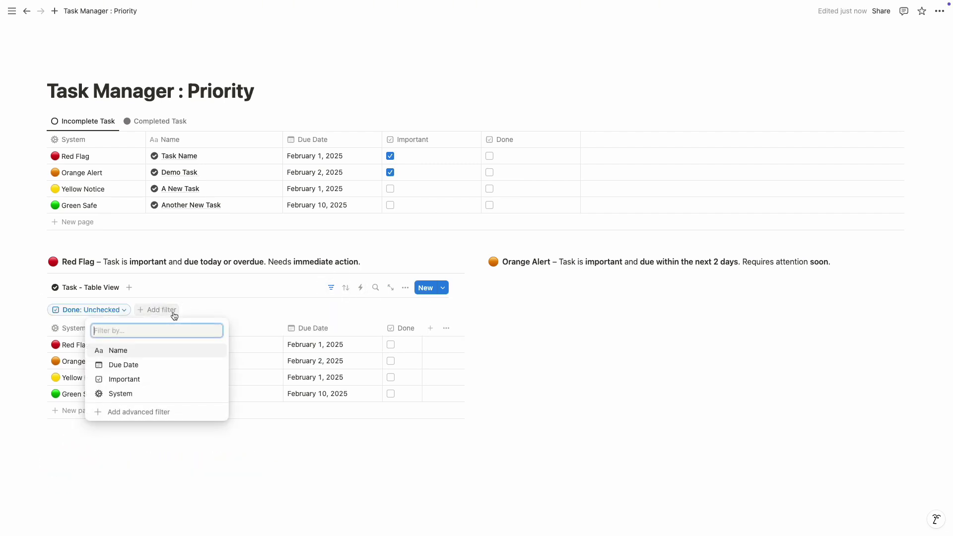
pyautogui.click(147, 393)
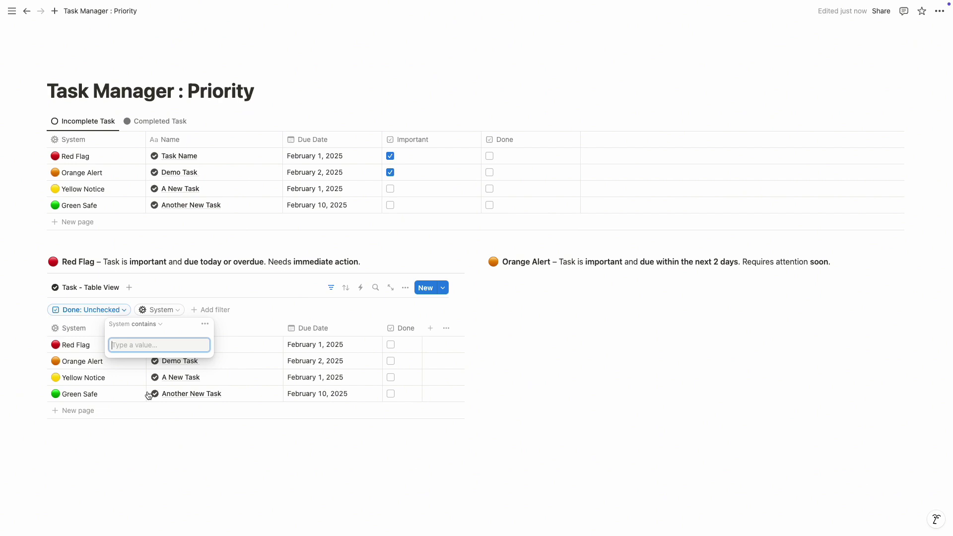
pyautogui.write('Red Flag')
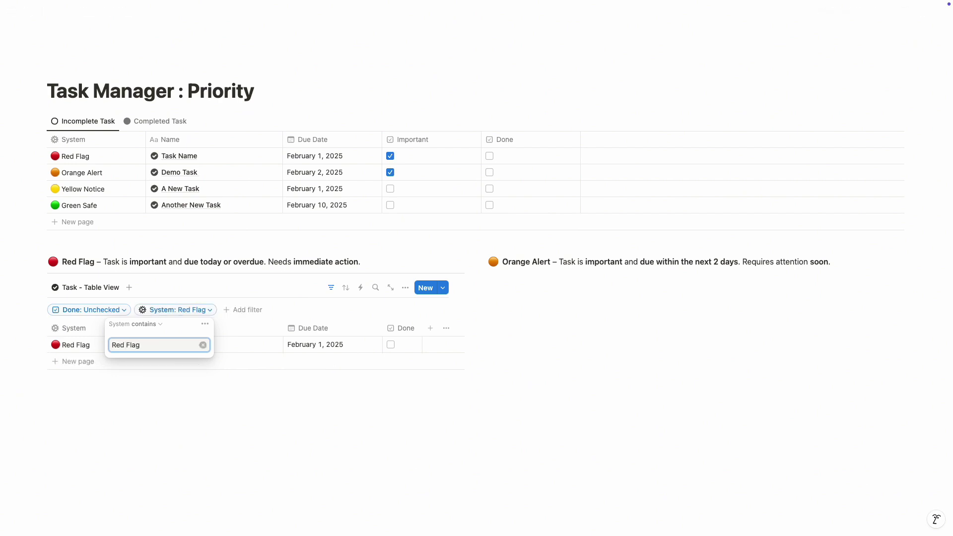
pyautogui.press('Escape')
# Duplicate the lower table's view and name it 'Task - List View'.
pyautogui.click(95, 293)
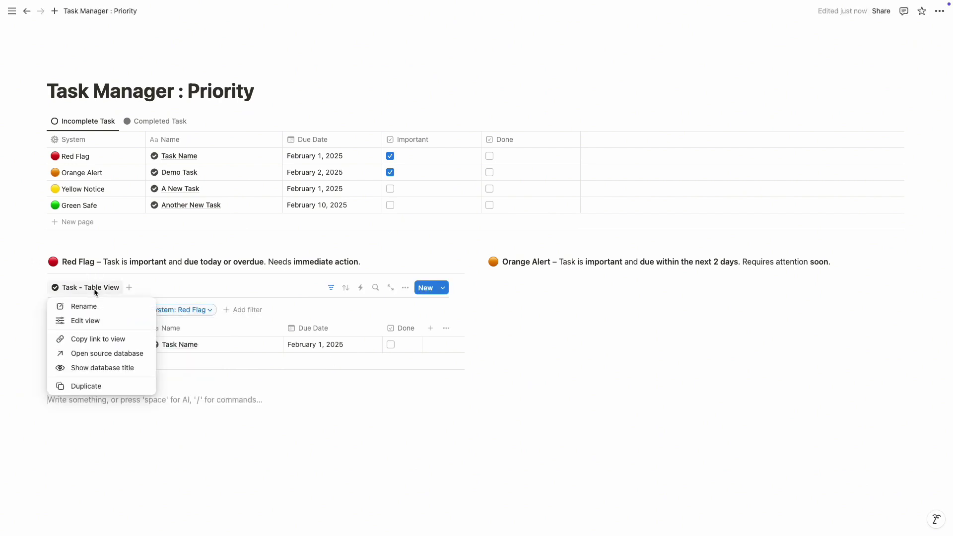
pyautogui.click(100, 386)
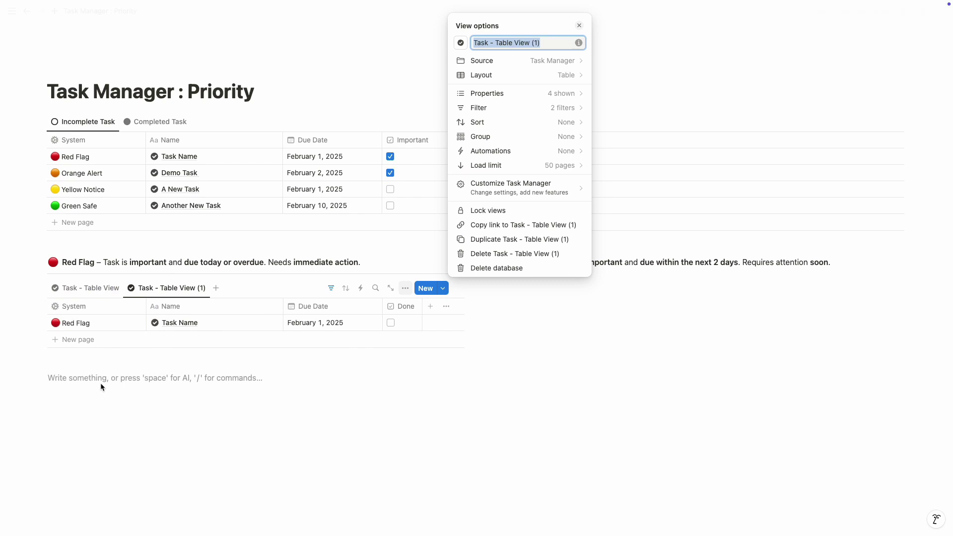
pyautogui.write('Task -')
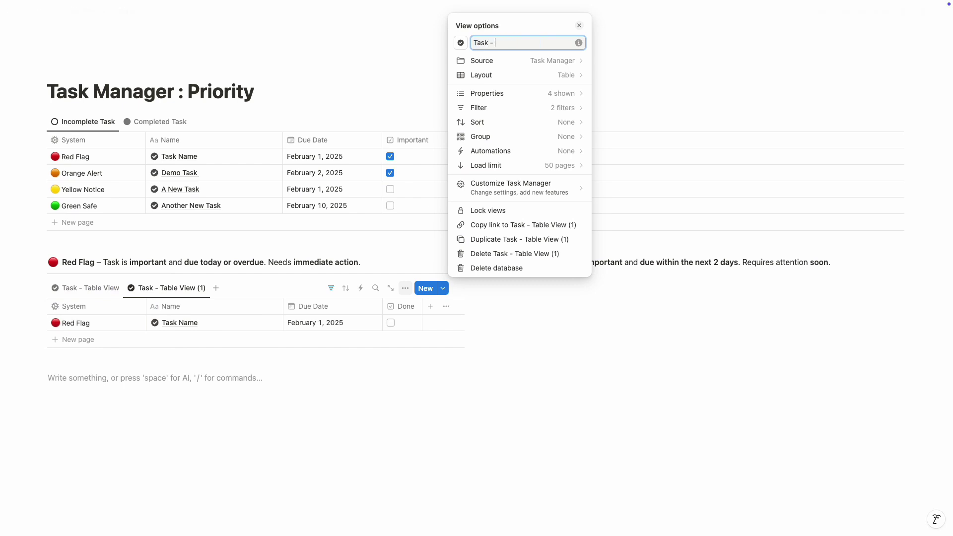
pyautogui.write(' List View')
pyautogui.press('Escape')
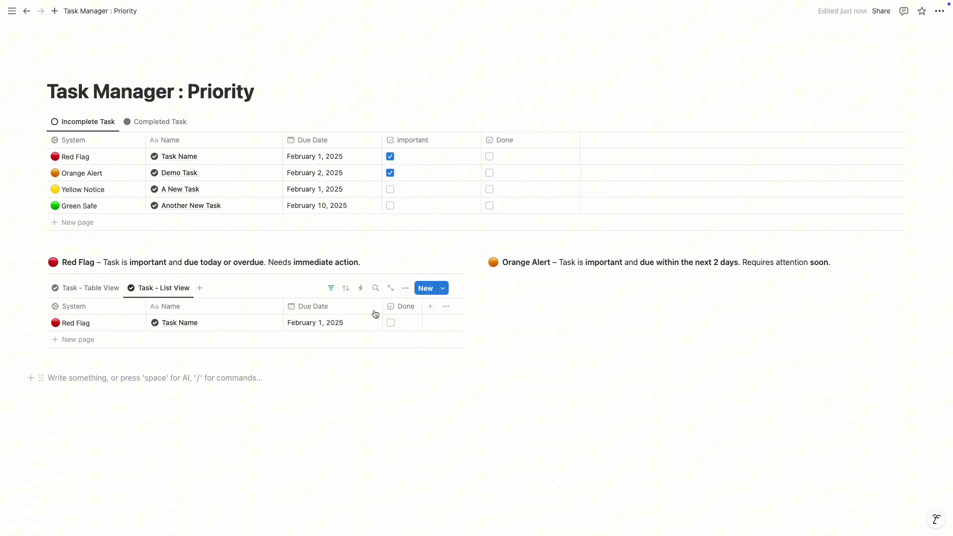
# Switch the Task - List View layout to List.
pyautogui.click(406, 289)
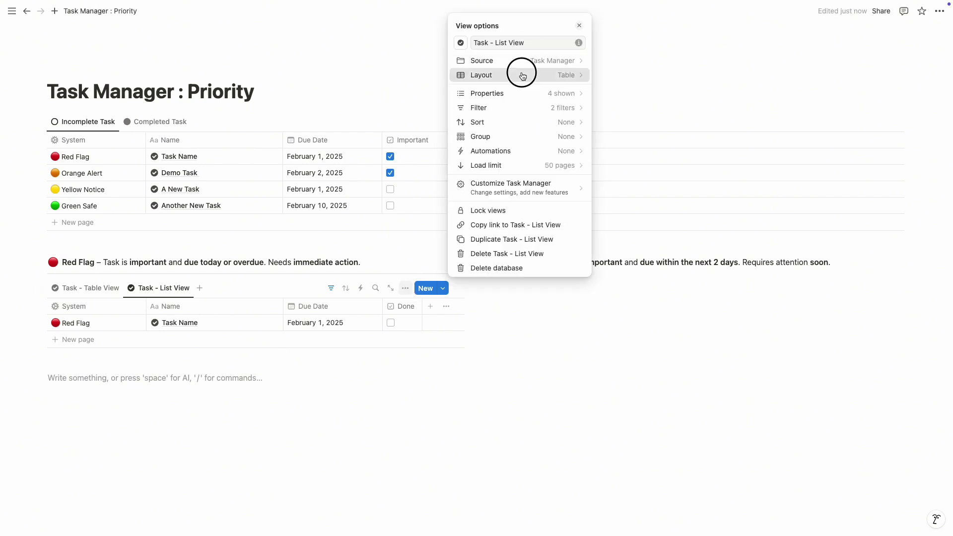
pyautogui.click(523, 75)
pyautogui.click(474, 167)
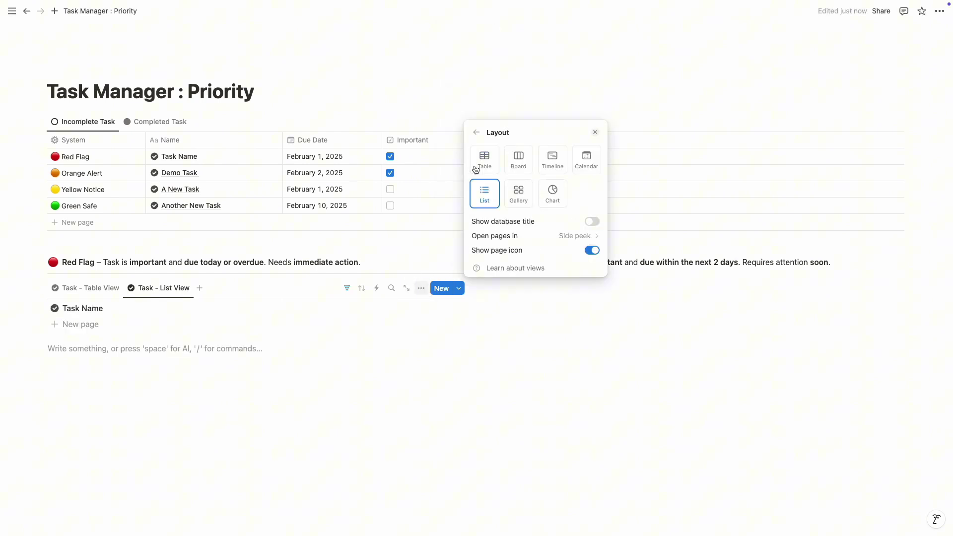
pyautogui.click(325, 345)
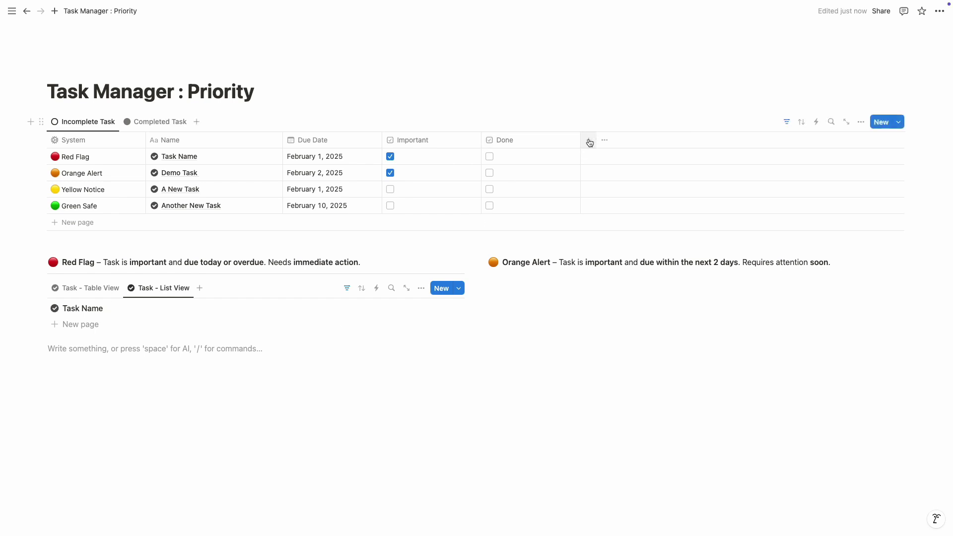
# Add a Complete button property whose automation sets the Done checkbox to checked.
pyautogui.click(589, 141)
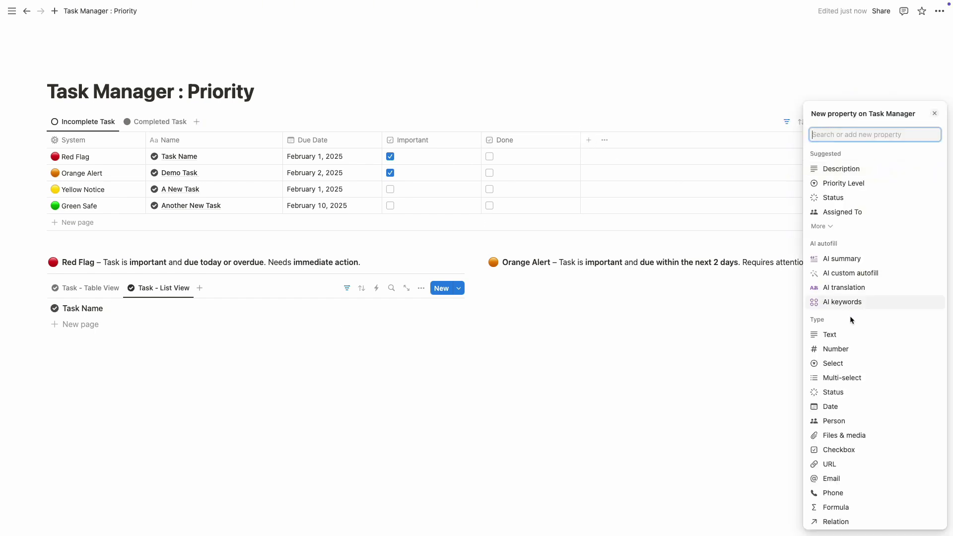
pyautogui.write('but')
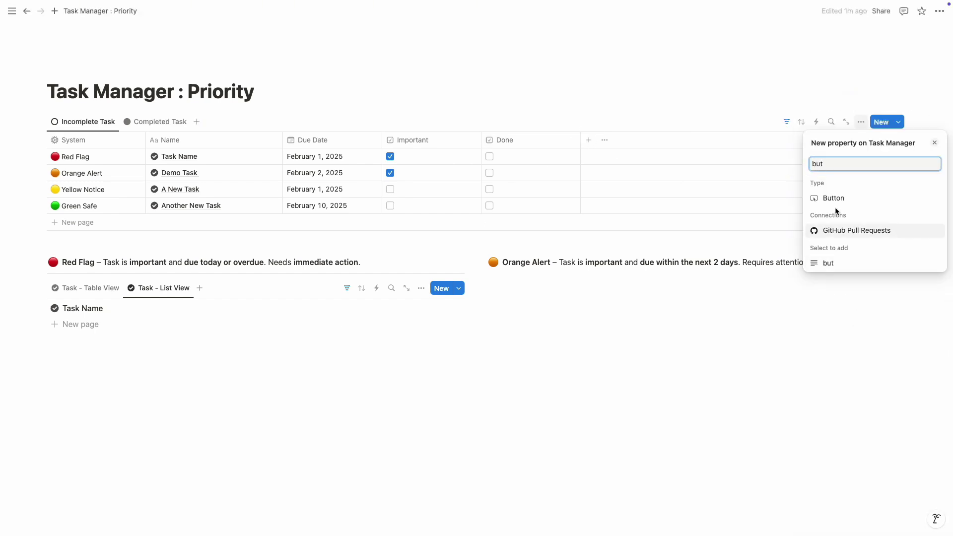
pyautogui.click(834, 196)
pyautogui.write('Complet')
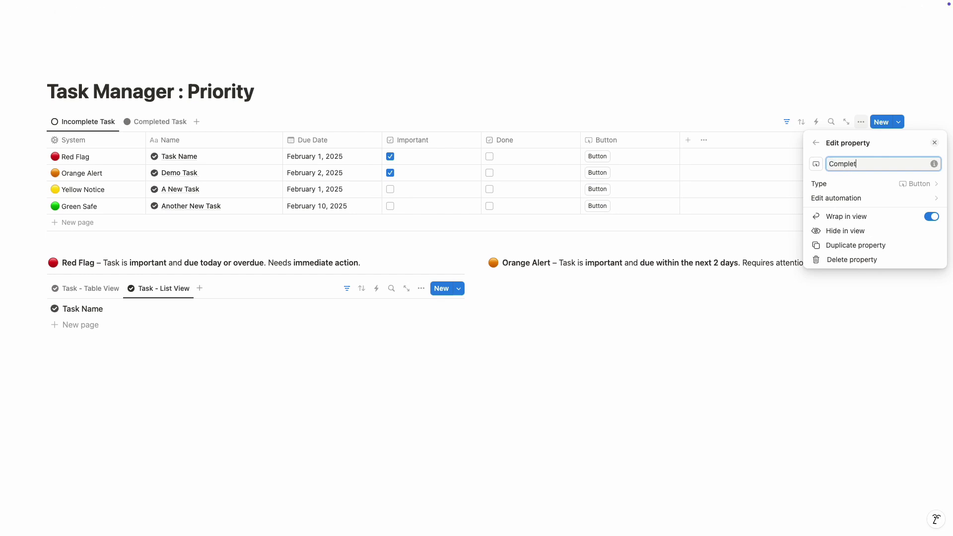
pyautogui.write('e')
pyautogui.click(835, 199)
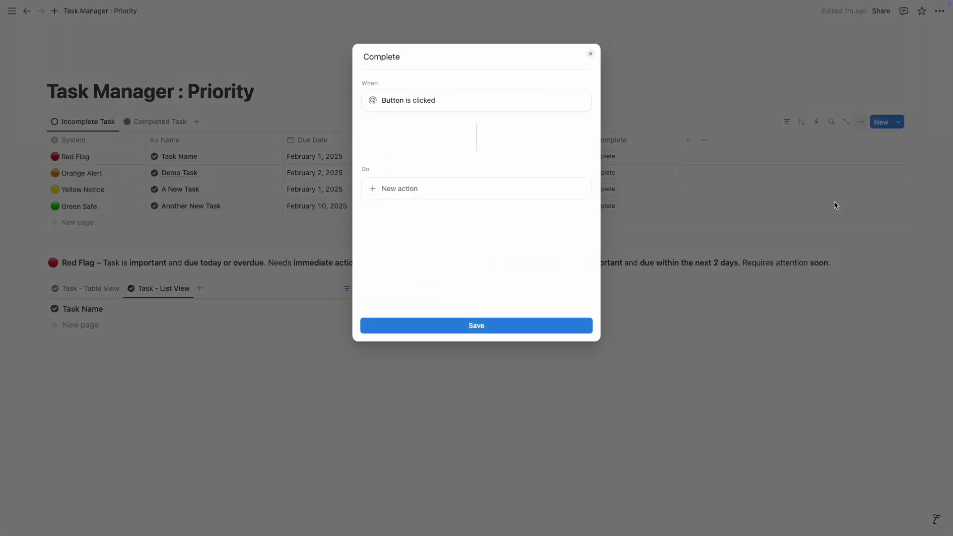
pyautogui.click(454, 191)
pyautogui.click(445, 230)
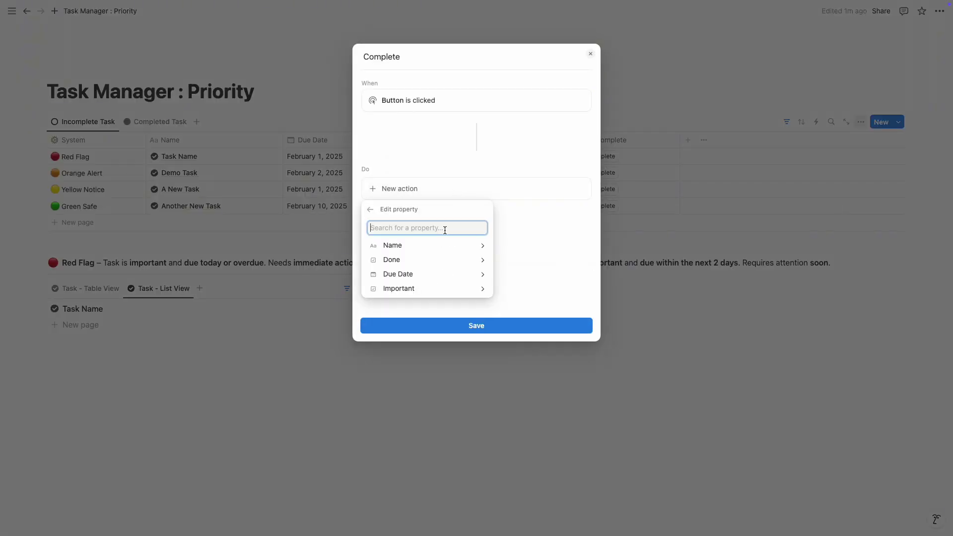
pyautogui.click(397, 261)
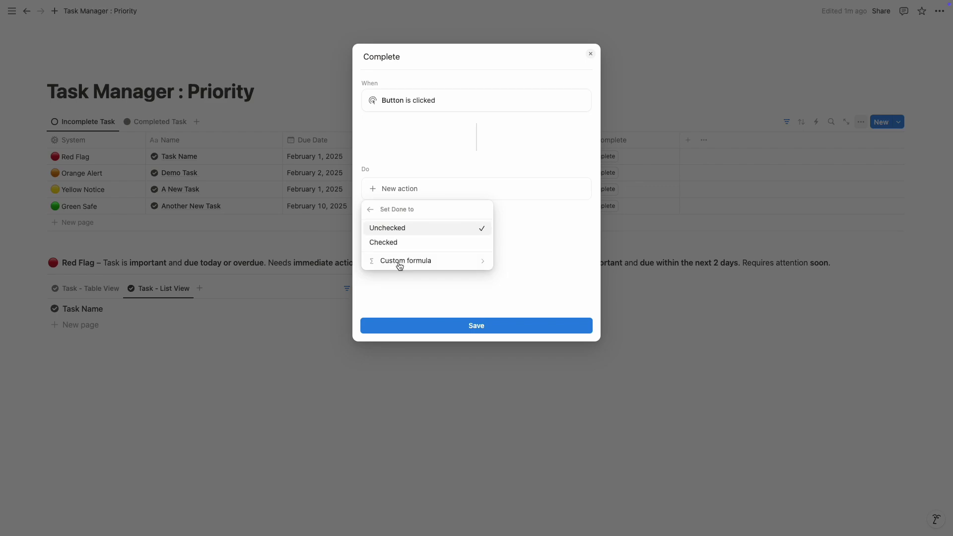
pyautogui.click(391, 242)
pyautogui.click(474, 326)
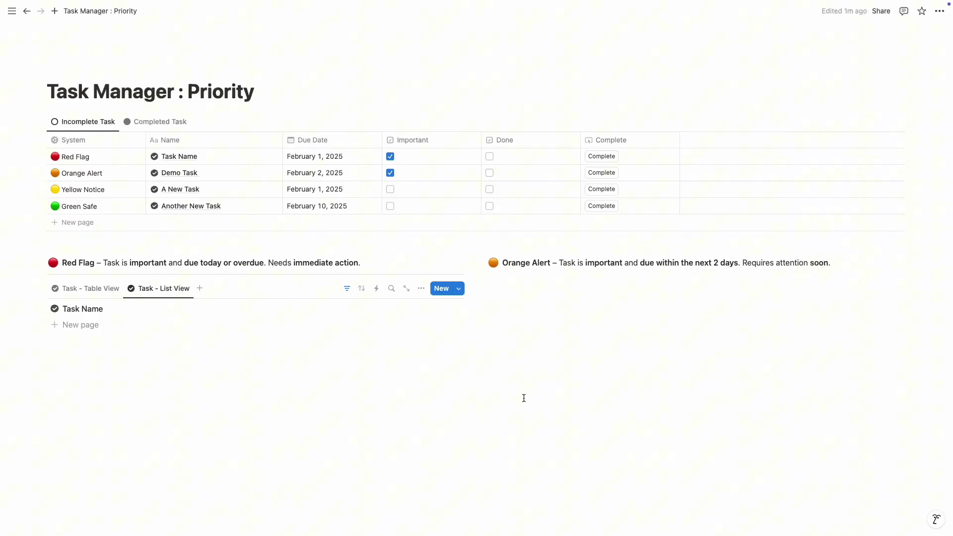
# Mark the Yellow Notice task complete with its new button and open the list view's property settings.
pyautogui.click(596, 194)
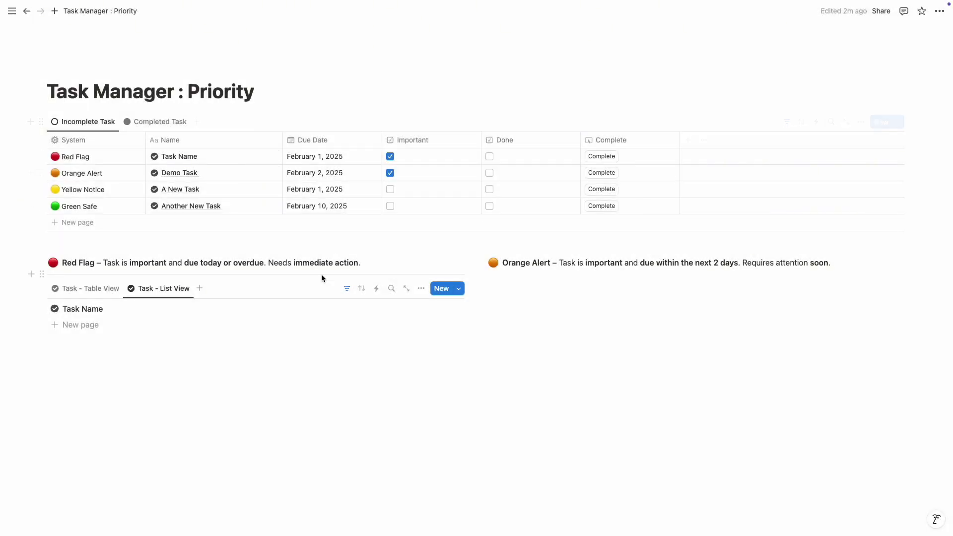
pyautogui.click(420, 288)
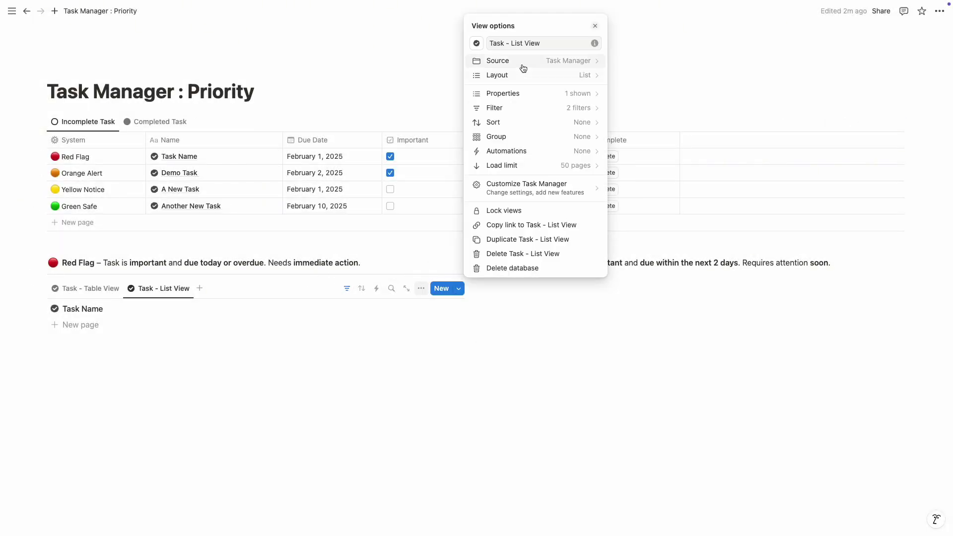
pyautogui.click(520, 94)
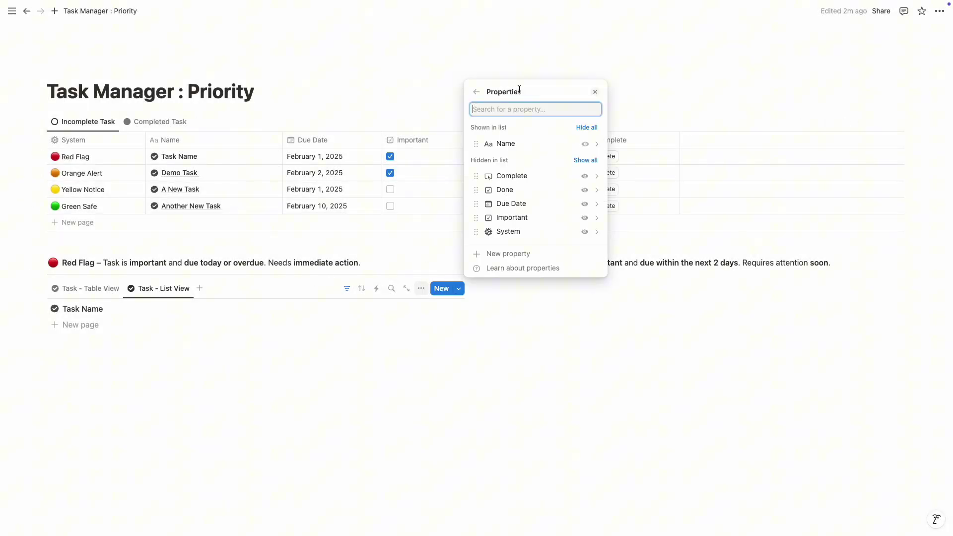
# Show the System and Complete properties in the list view, then return to the Red Flag table.
pyautogui.click(585, 232)
pyautogui.click(585, 193)
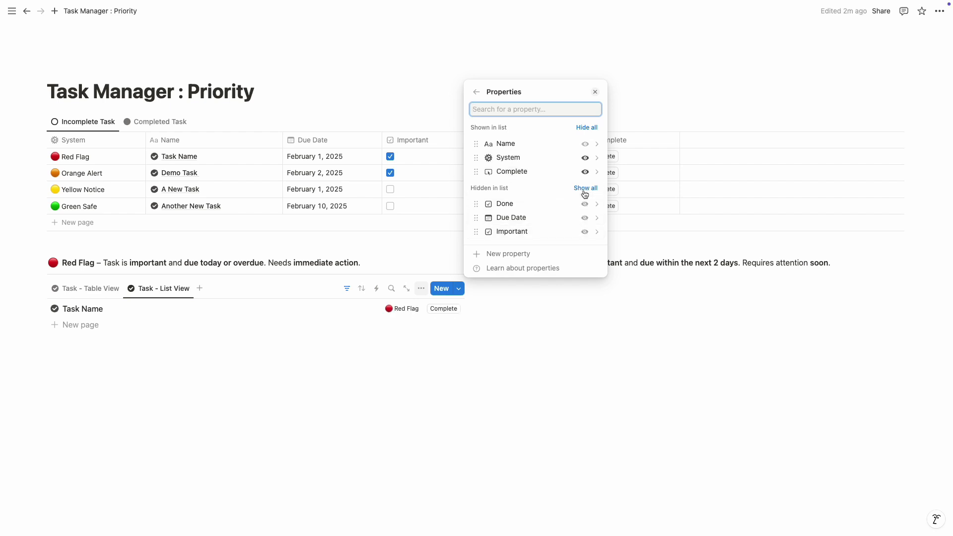
pyautogui.click(484, 345)
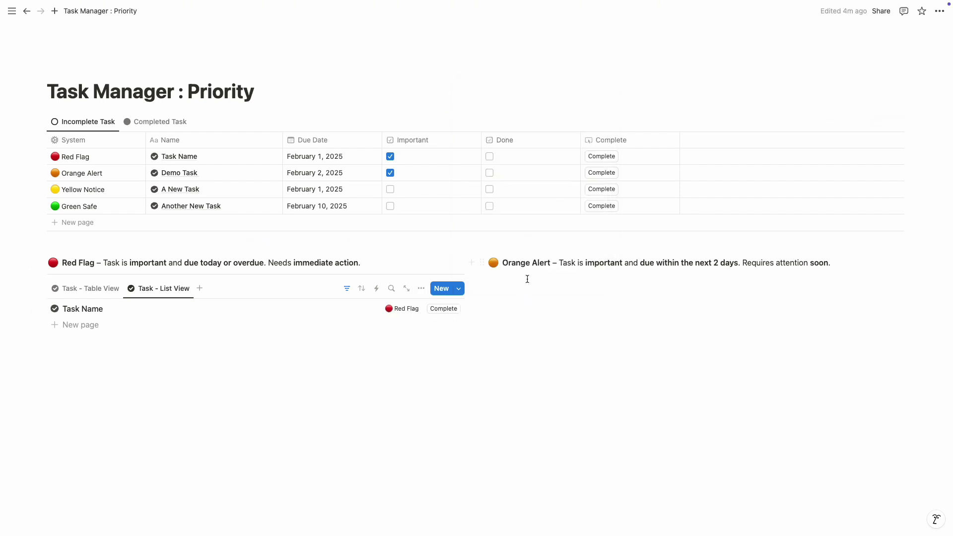
pyautogui.click(70, 288)
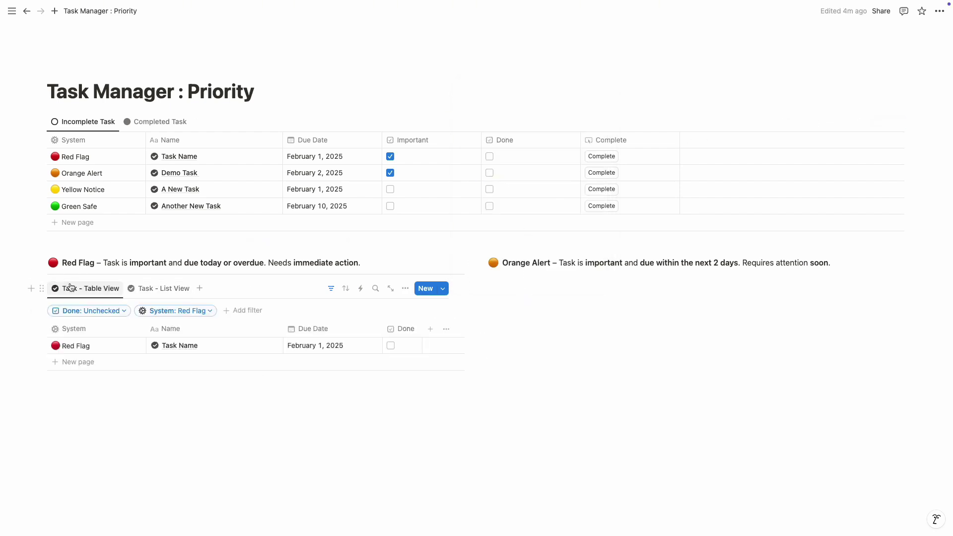
pyautogui.click(42, 290)
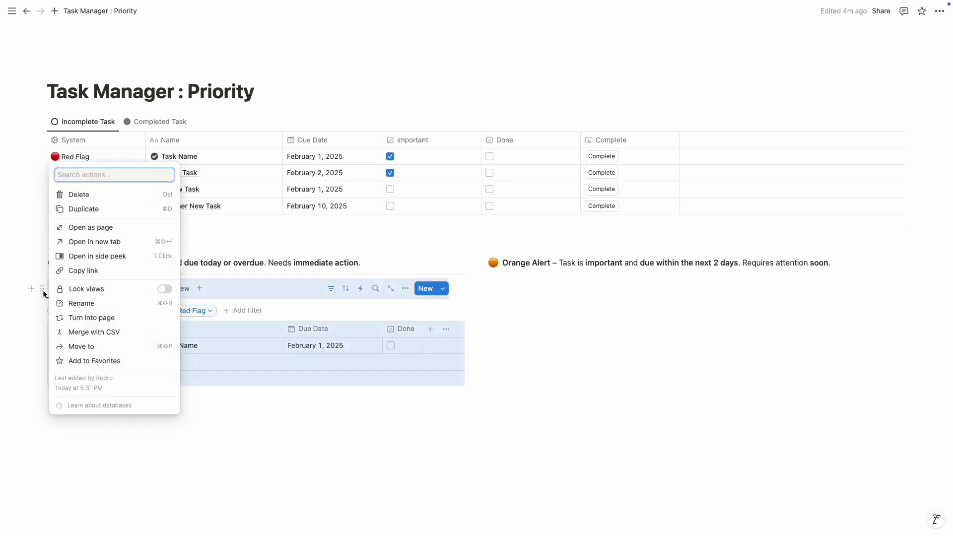
# Duplicate the Red Flag table and place the copy under the Orange Alert heading.
pyautogui.click(83, 209)
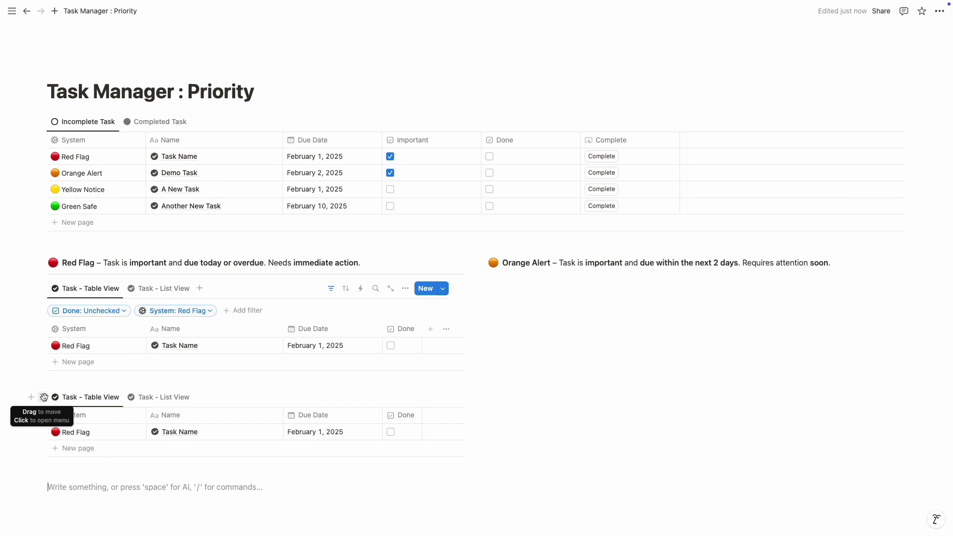
pyautogui.moveTo(42, 397); pyautogui.dragTo(524, 271)
pyautogui.click(866, 263)
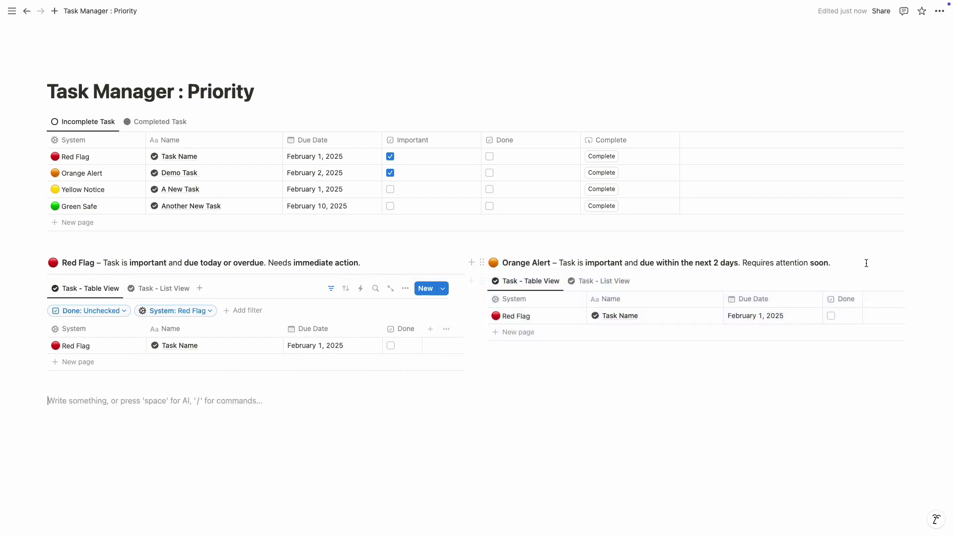
pyautogui.press('Return')
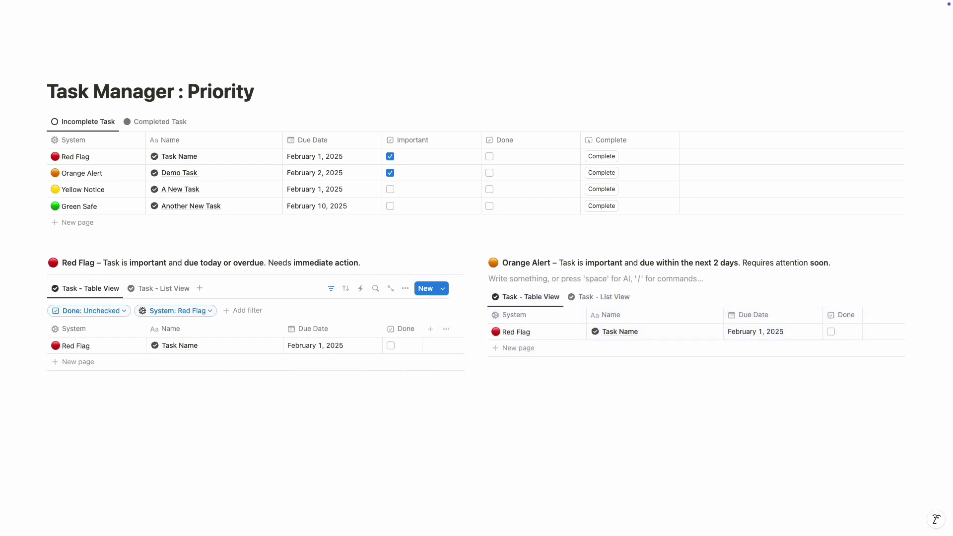
pyautogui.click(707, 440)
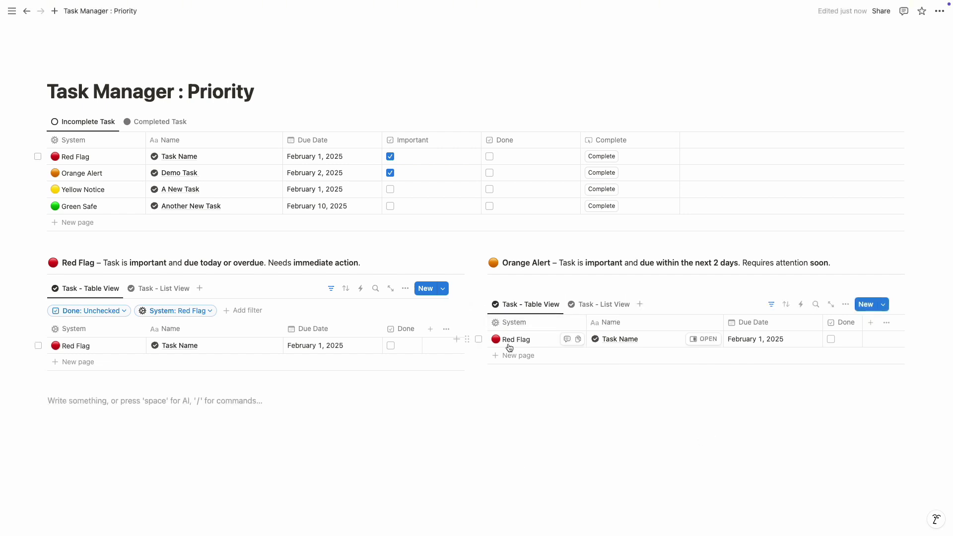
# Change the copy's System filter to Orange Alert and paste the Yellow Notice description line.
pyautogui.click(771, 304)
pyautogui.click(621, 328)
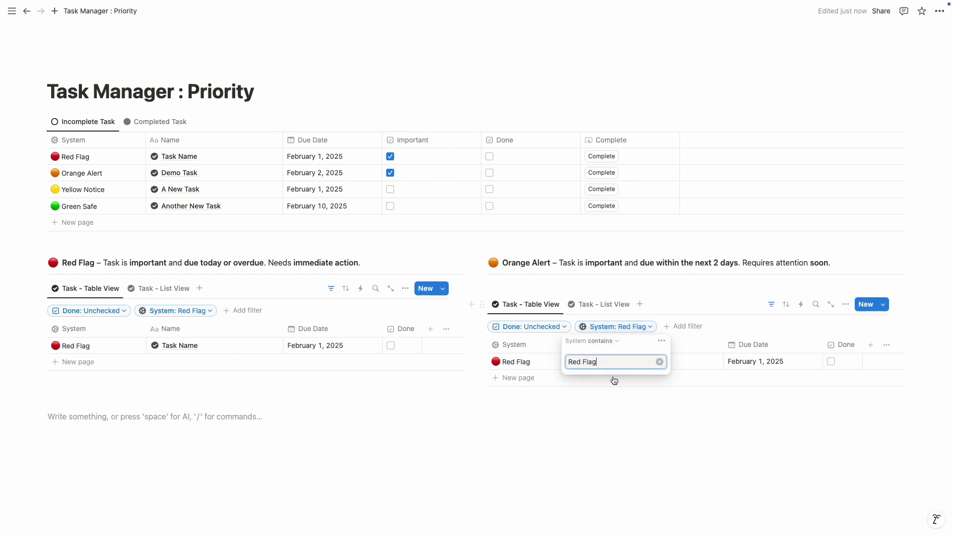
pyautogui.press('BackSpace')
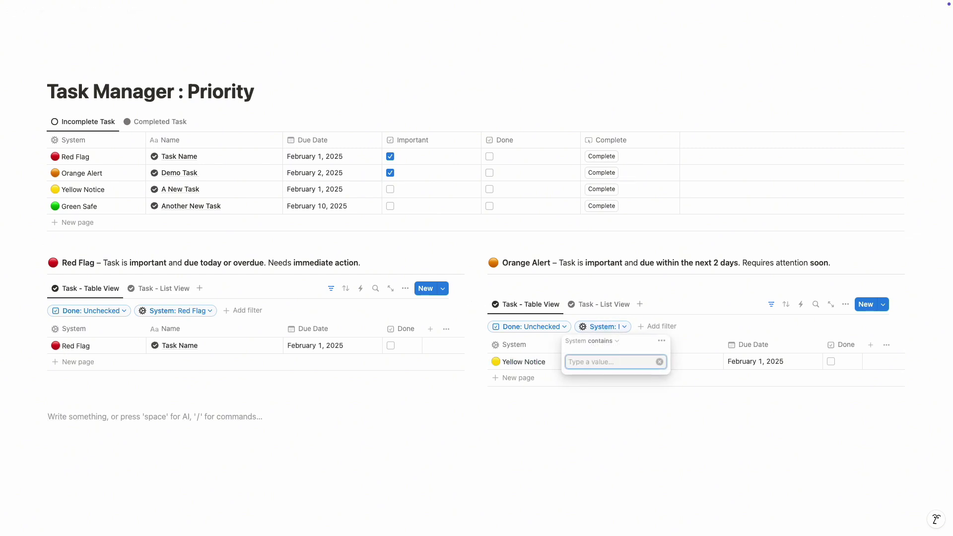
pyautogui.write('Orange')
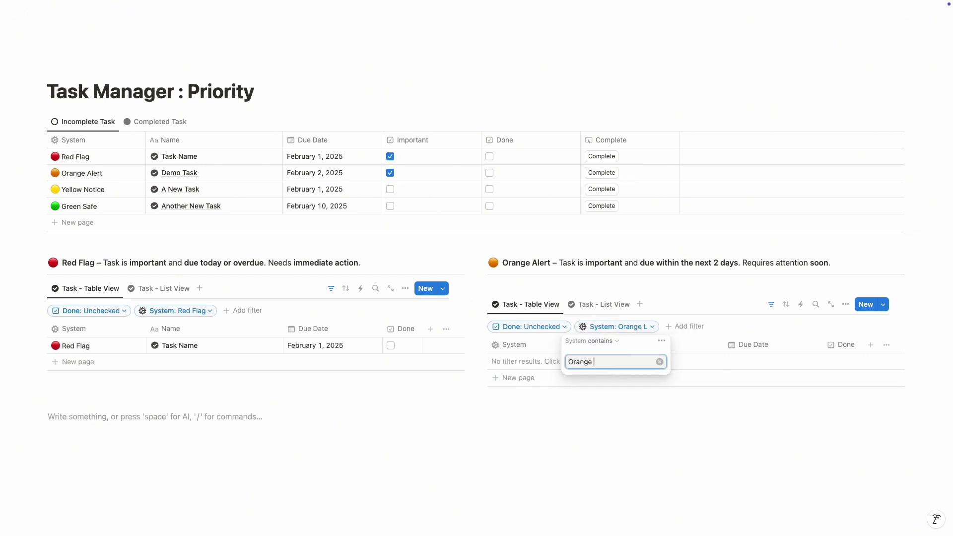
pyautogui.write(' Alert')
pyautogui.click(606, 419)
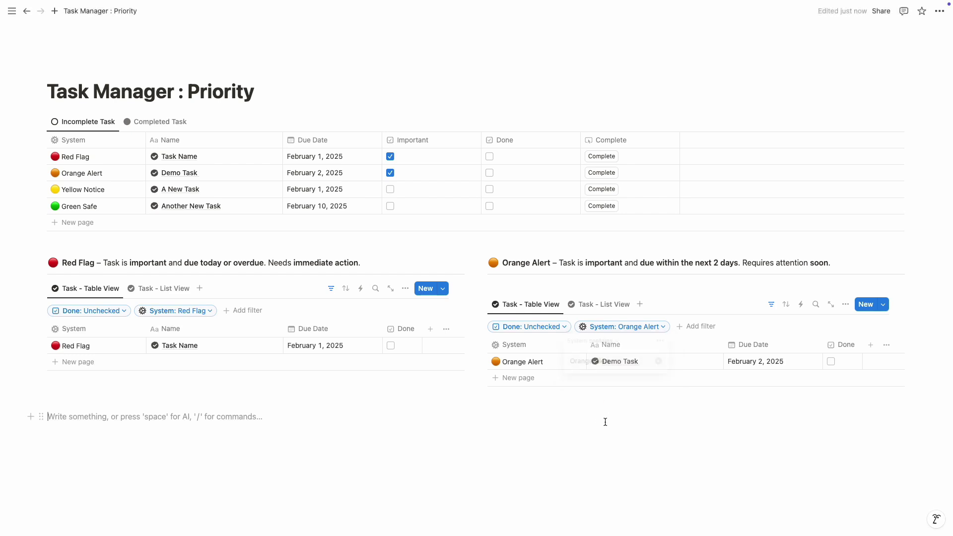
pyautogui.write('🟡 Yellow Notice – Task is not important but due today or overdue. Should be handled when possible.')
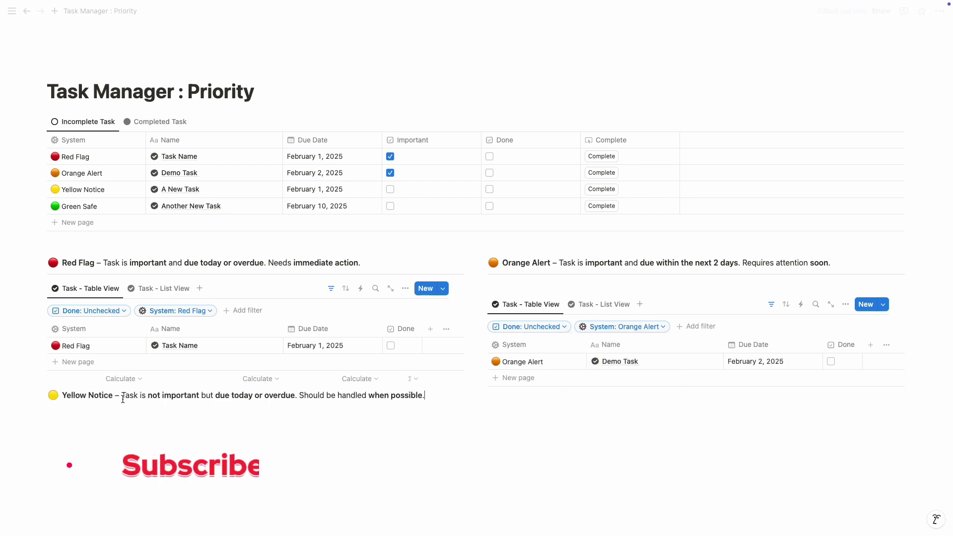
# Add empty lines and move a copy of the Red Flag table under Yellow Notice.
pyautogui.click(30, 287)
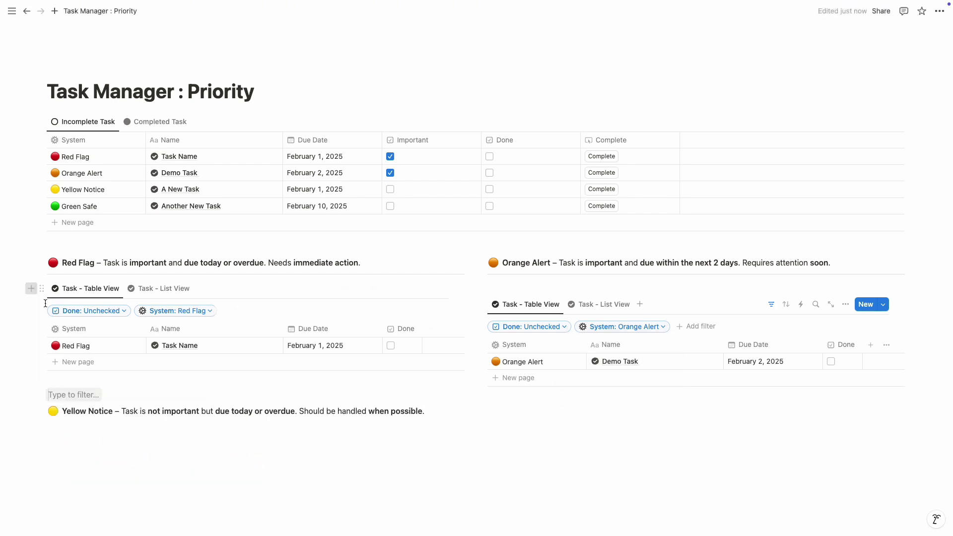
pyautogui.click(97, 390)
pyautogui.press('Return')
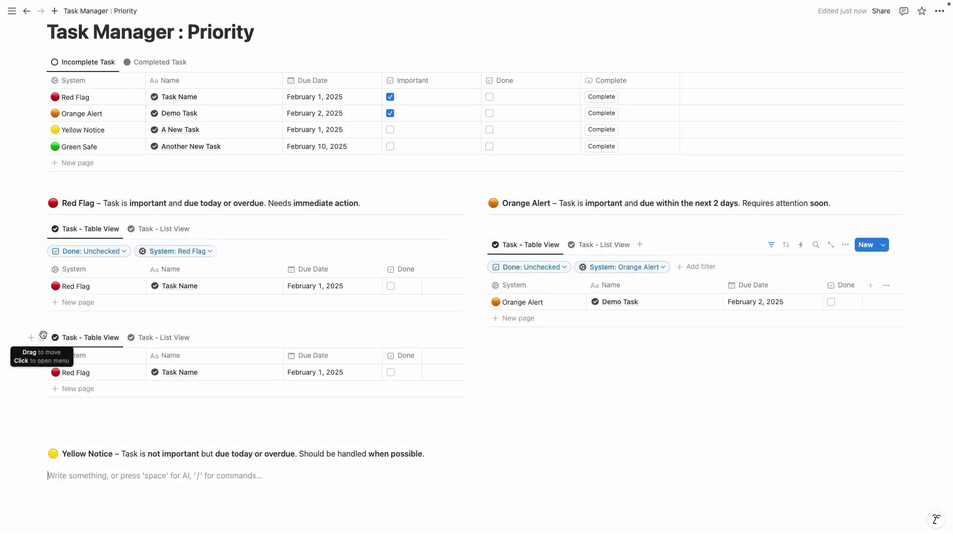
pyautogui.moveTo(41, 338); pyautogui.dragTo(83, 463)
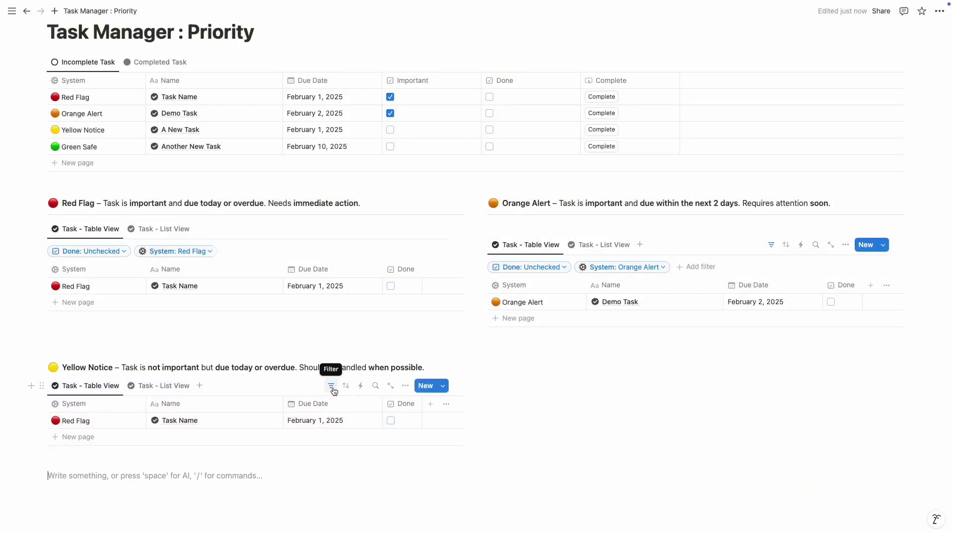
# Set the copied table's System filter to Yellow Notice.
pyautogui.click(184, 409)
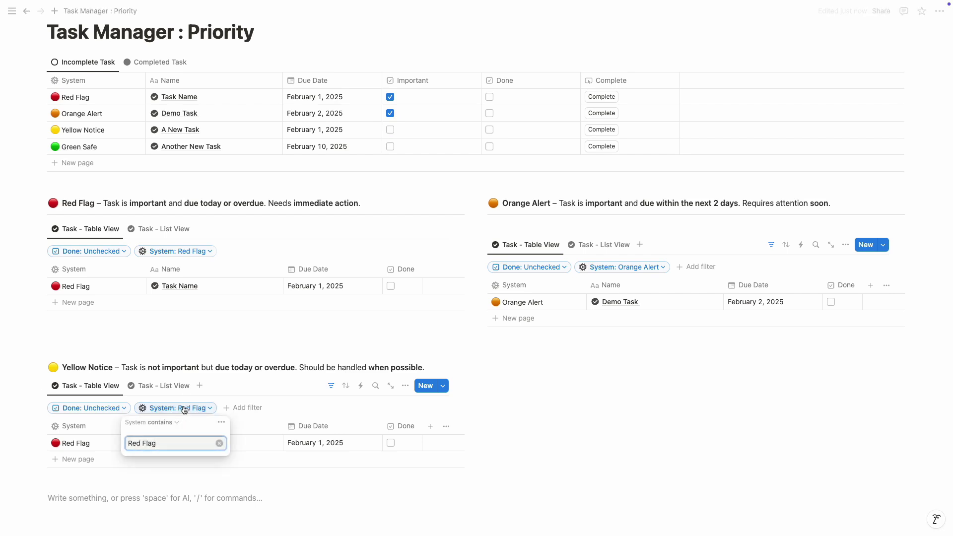
pyautogui.write('Yellow No')
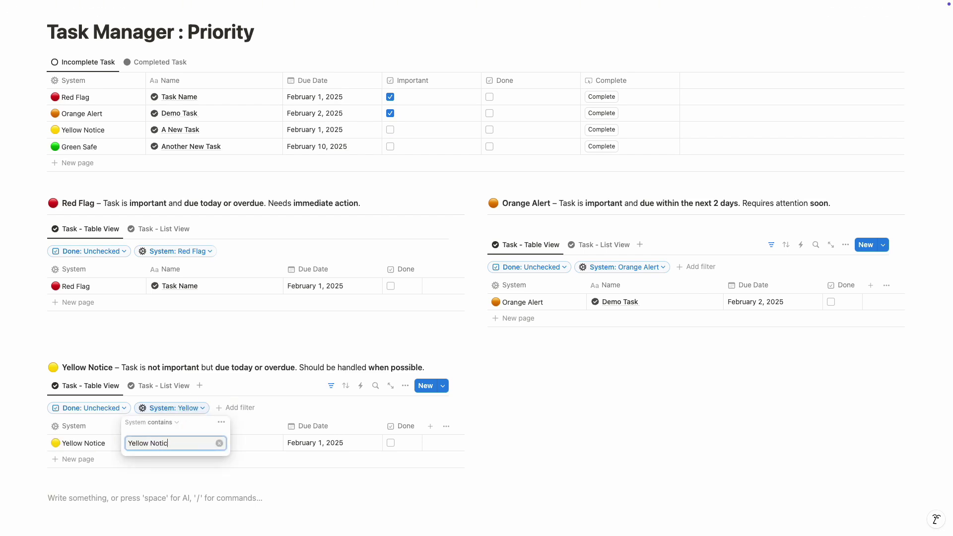
pyautogui.write('tic')
pyautogui.press('Escape')
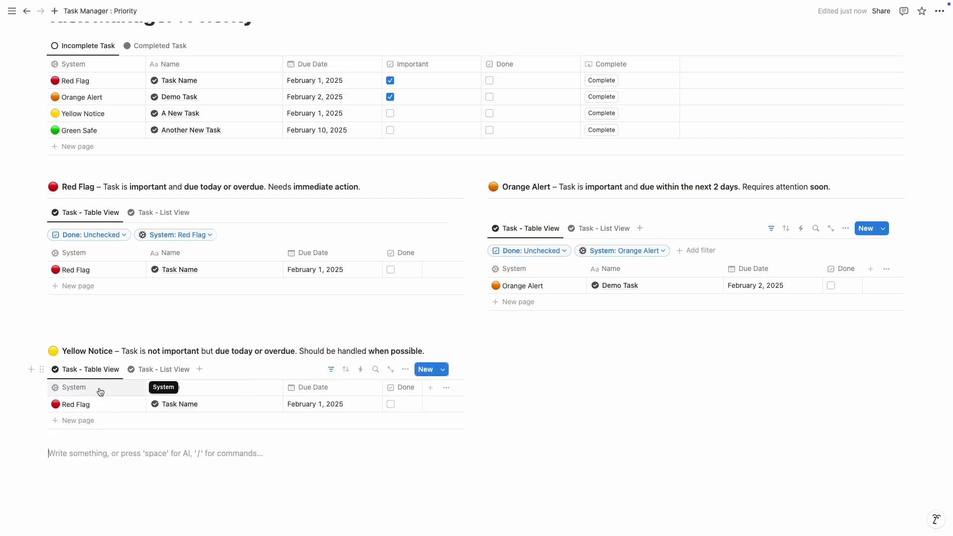
pyautogui.click(331, 369)
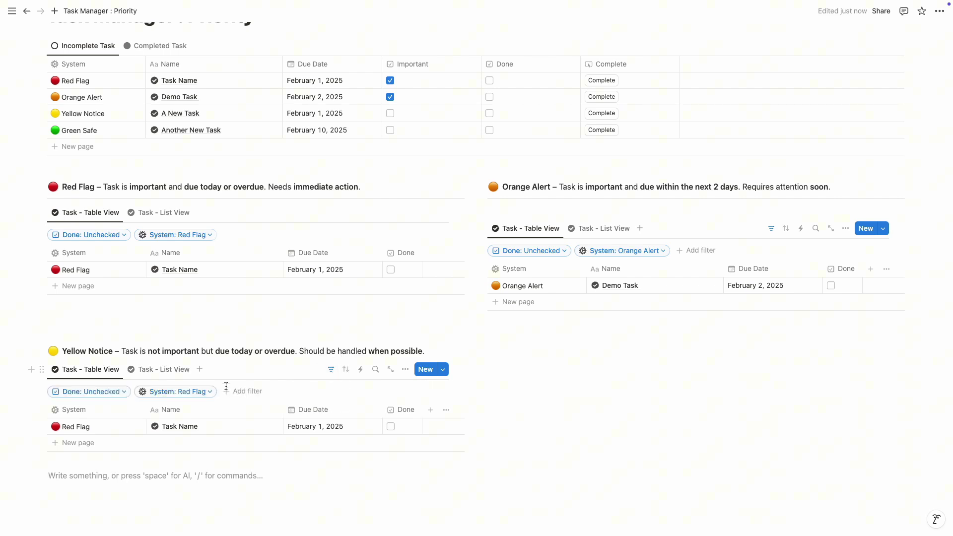
pyautogui.click(196, 391)
pyautogui.write('Yel')
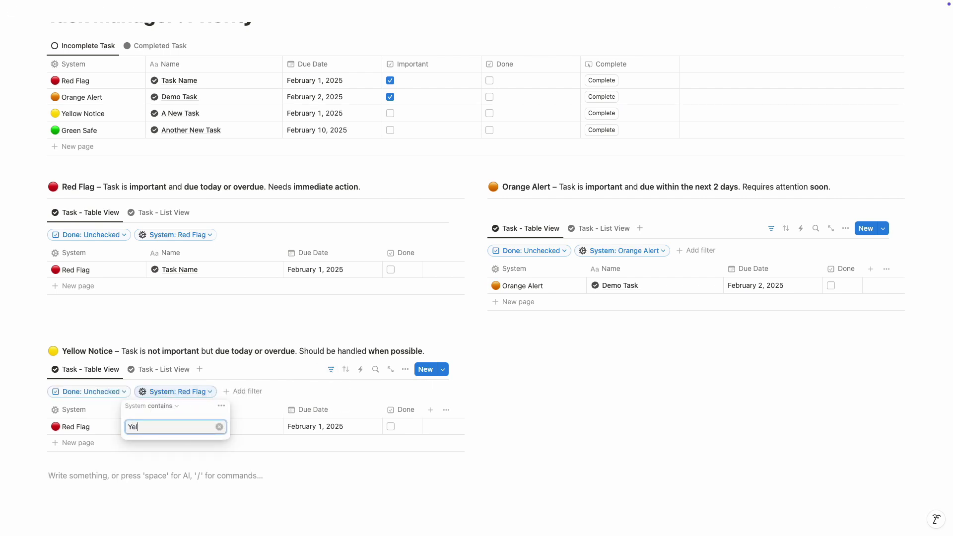
pyautogui.write('low Notice')
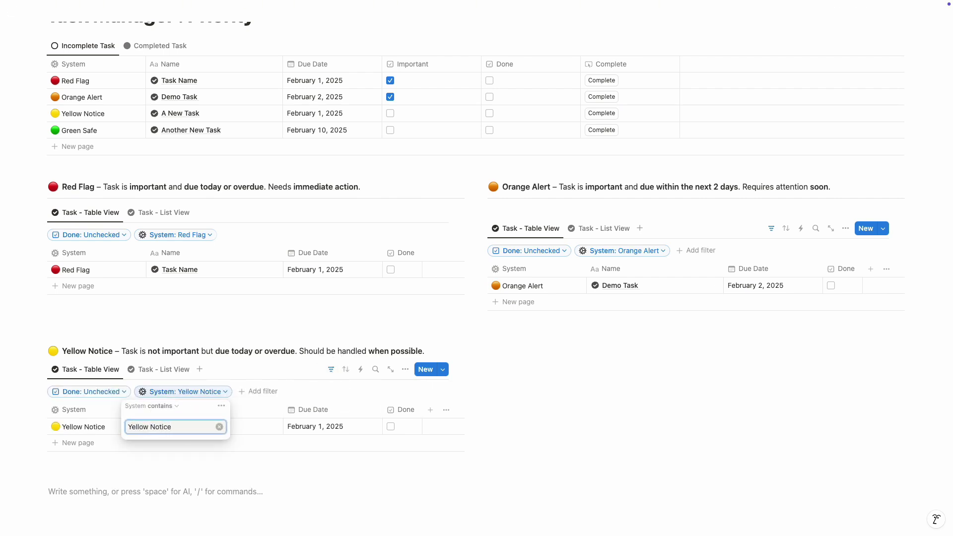
pyautogui.click(141, 505)
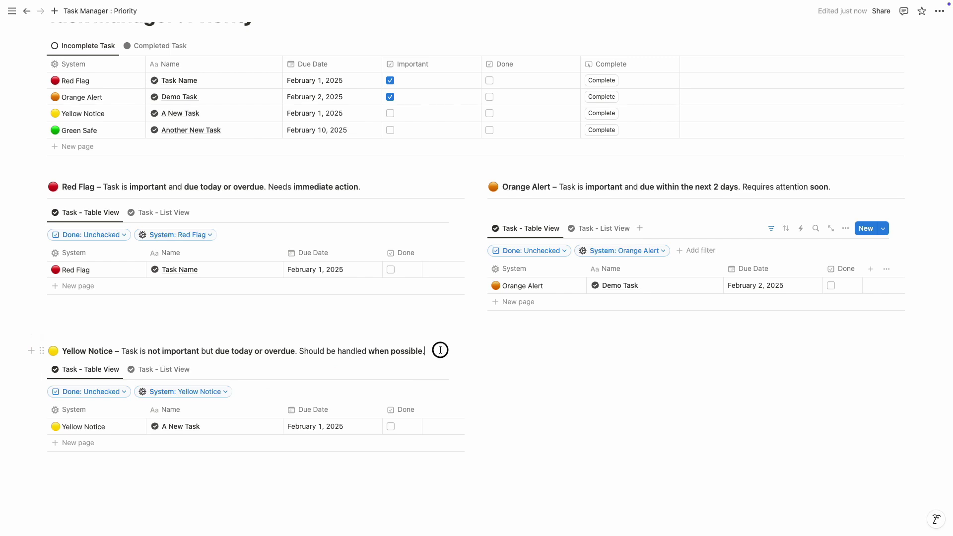
# Insert a divider below the Yellow Notice text using /divider.
pyautogui.press('Return')
pyautogui.write('/divi')
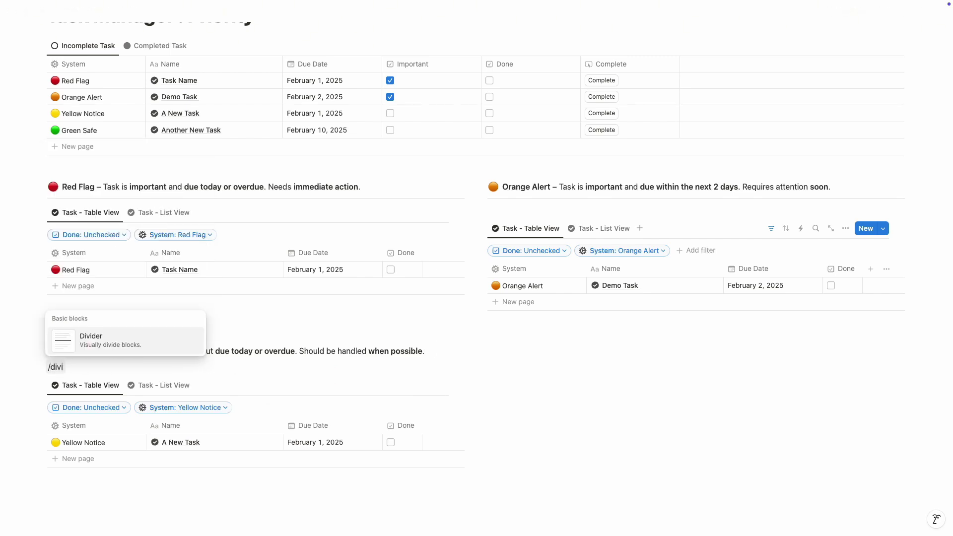
pyautogui.press('Return')
# Paste the Green Safe description line under the Orange Alert table with a divider below.
pyautogui.click(233, 501)
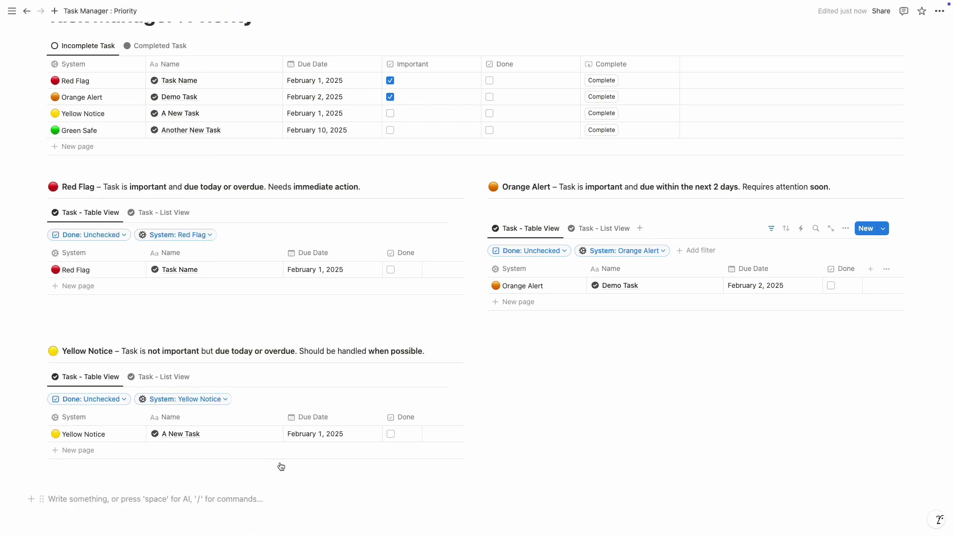
pyautogui.click(609, 345)
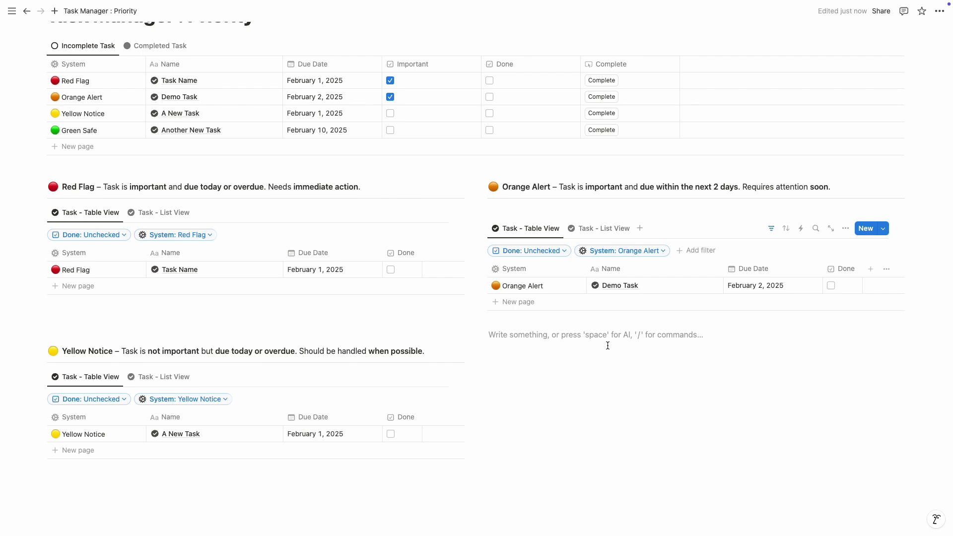
pyautogui.press('Return')
pyautogui.write('Green Safe – Task is not important and not due soon. Can be done at a later time.')
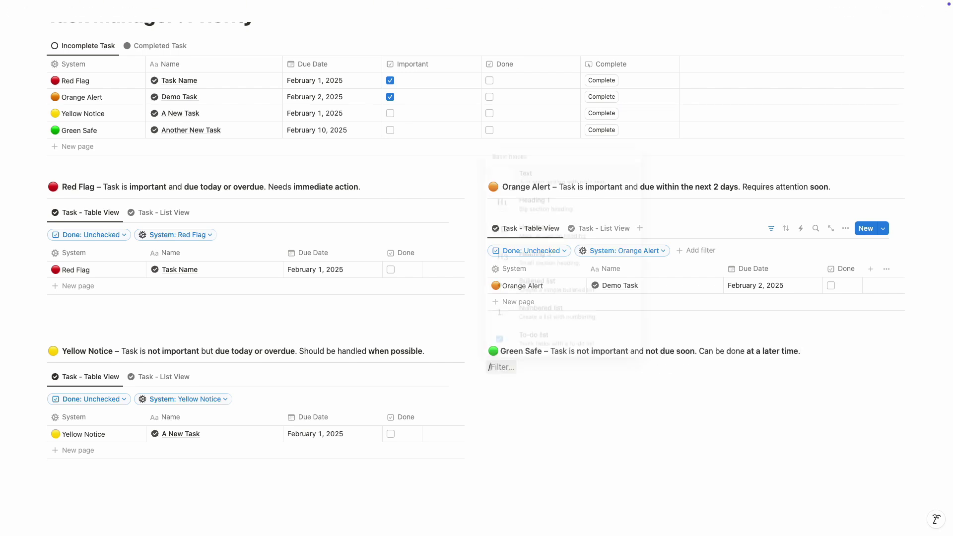
pyautogui.press('Return')
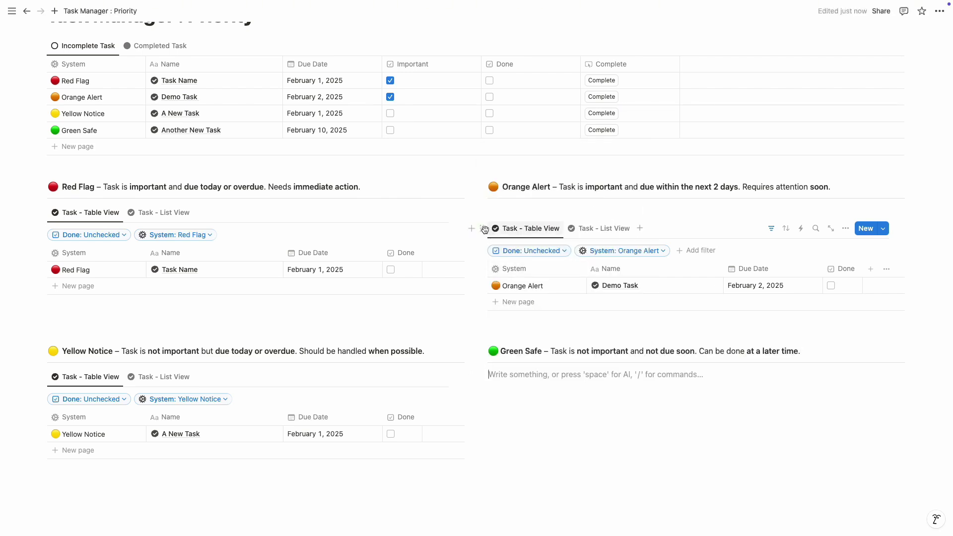
# Duplicate the Orange Alert view under Green Safe and start retyping its System filter value.
pyautogui.click(482, 228)
pyautogui.click(411, 148)
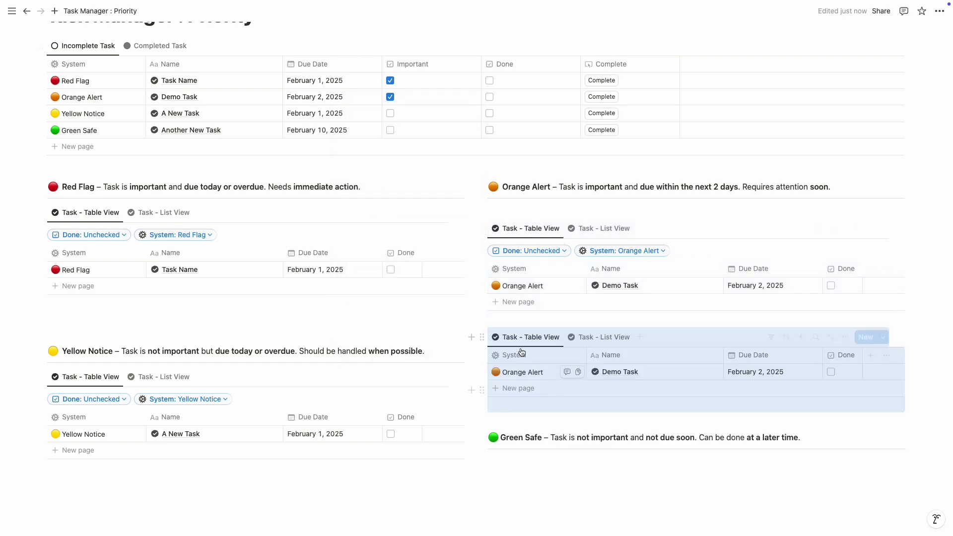
pyautogui.moveTo(489, 386); pyautogui.dragTo(497, 452)
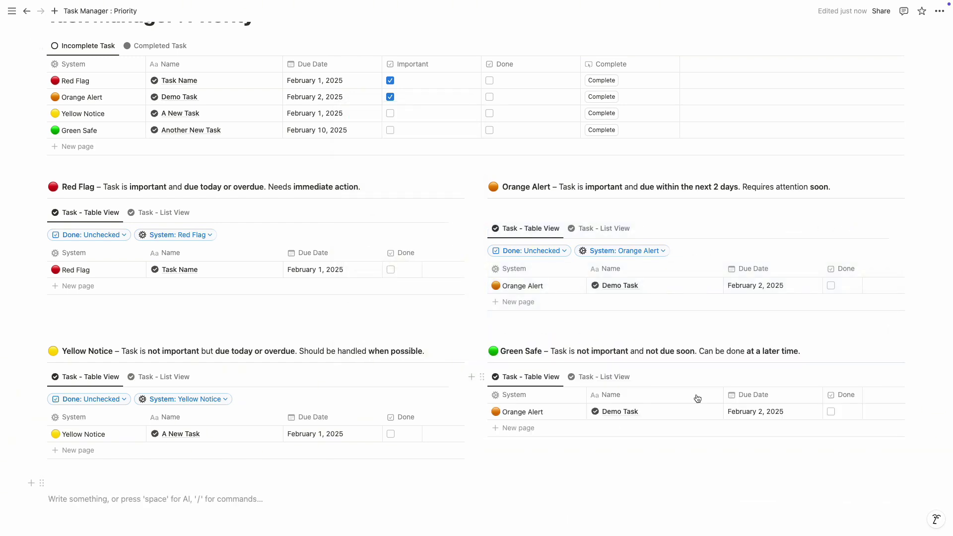
pyautogui.click(771, 377)
pyautogui.click(636, 402)
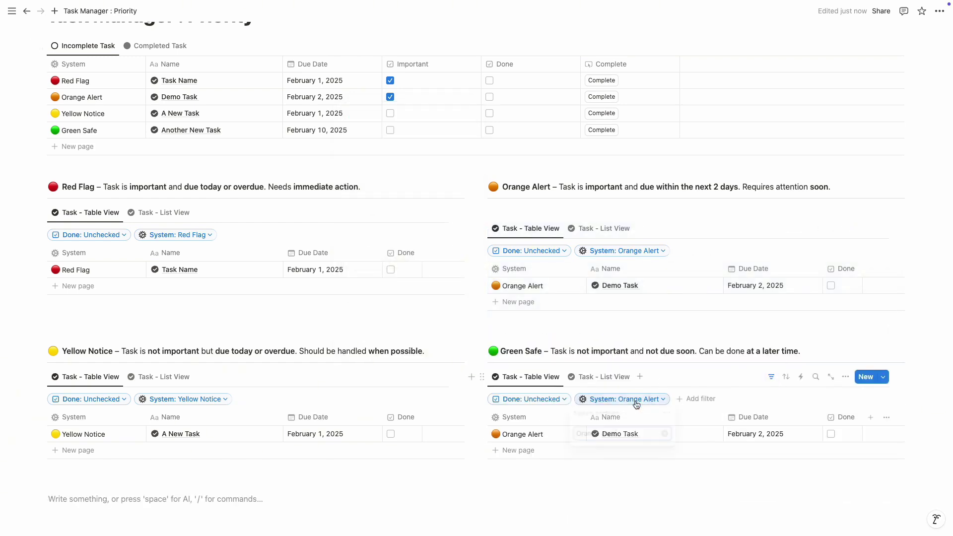
pyautogui.write('Gr')
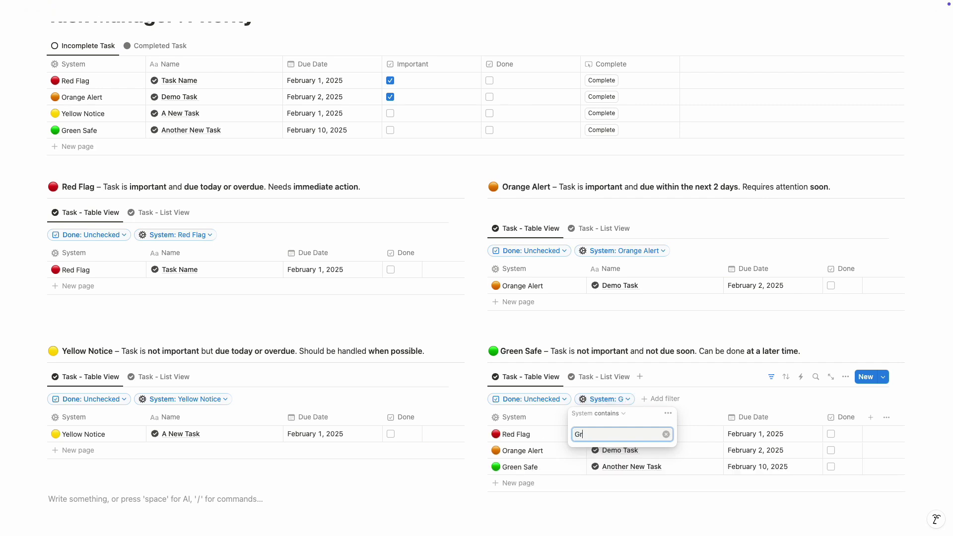
pyautogui.write('een af')
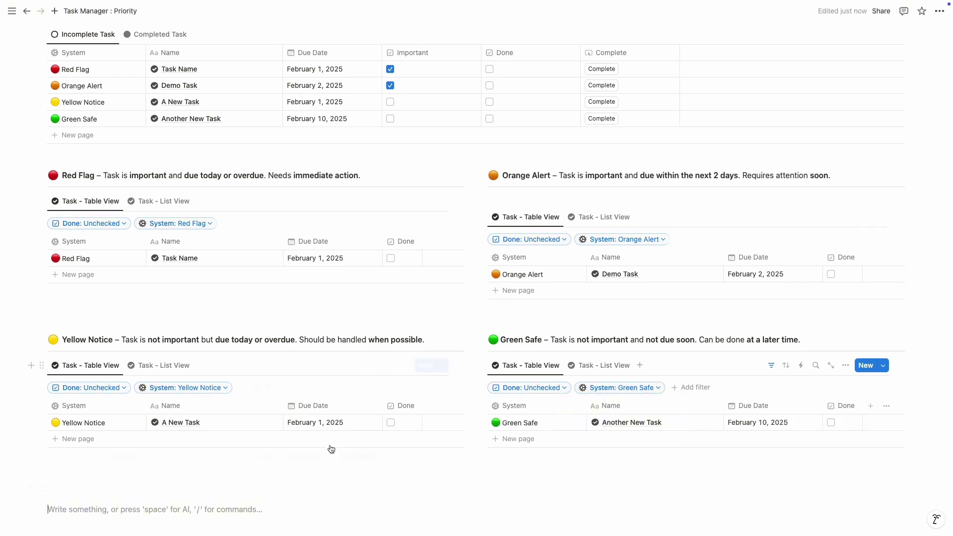
# Filter the Yellow Notice section's list view to System = Yellow Notice.
pyautogui.click(178, 367)
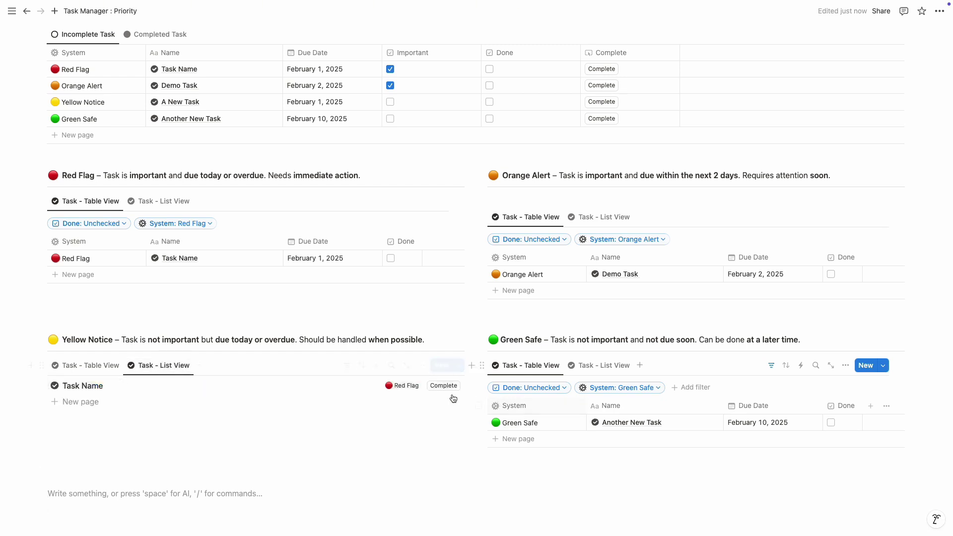
pyautogui.click(347, 366)
pyautogui.click(198, 388)
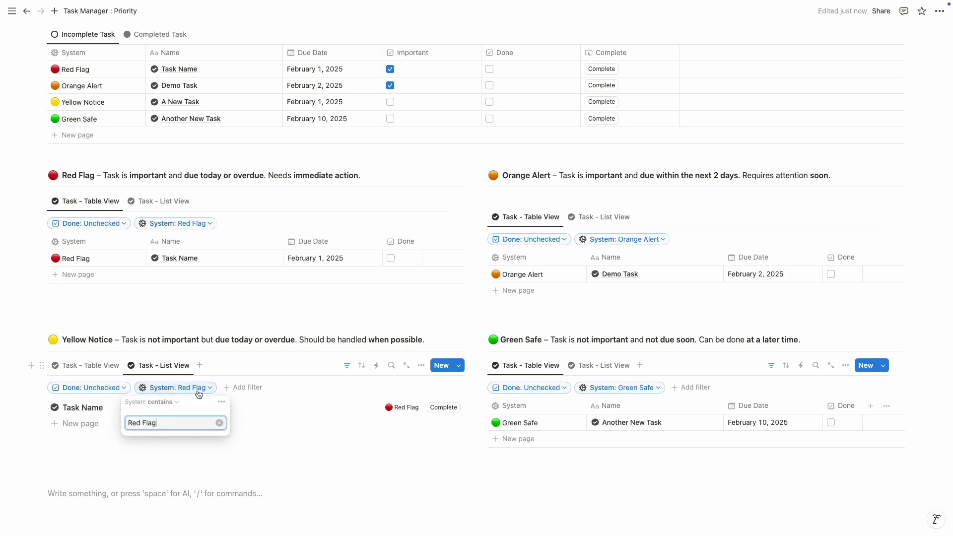
pyautogui.write('Yello')
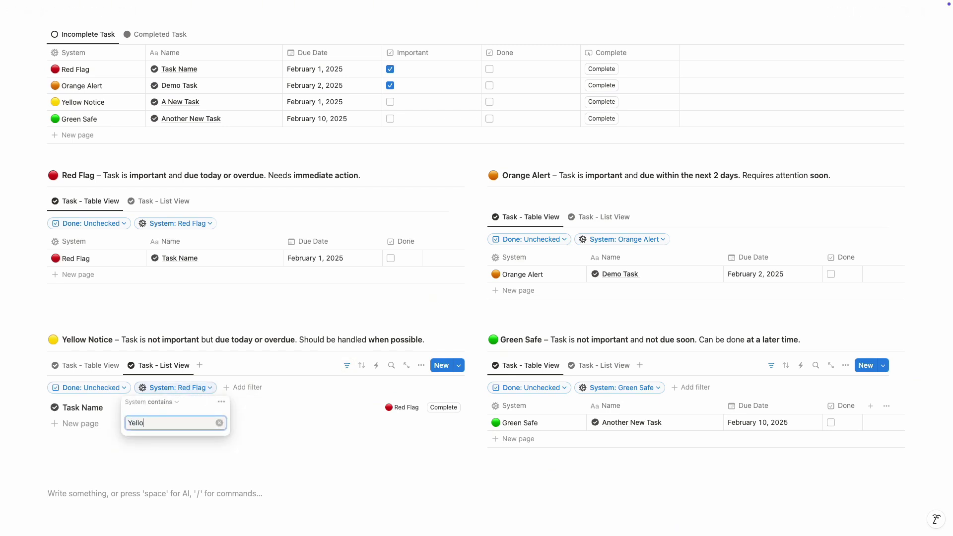
pyautogui.write('w Notice')
pyautogui.press('Escape')
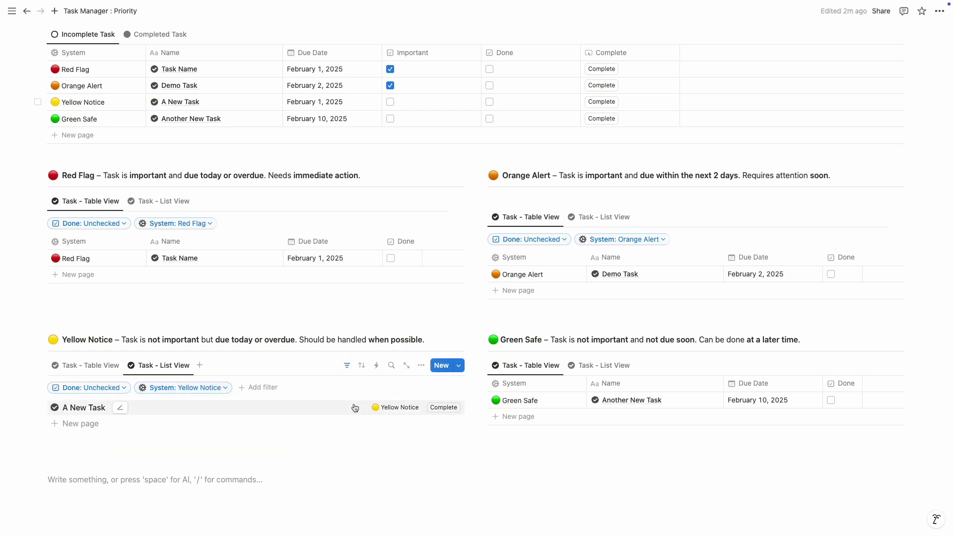
# Set the Green Safe list view's System filter to Green Safe.
pyautogui.click(601, 370)
pyautogui.click(615, 389)
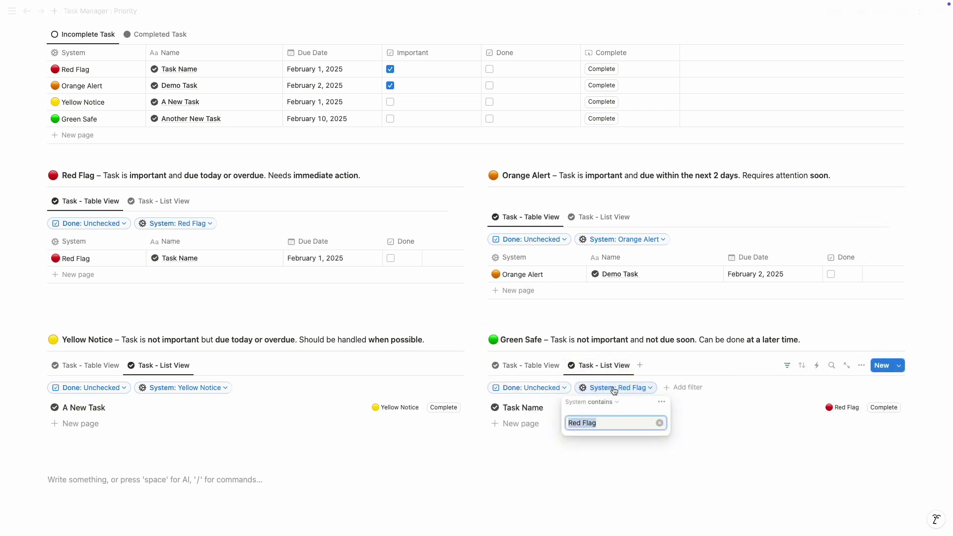
pyautogui.write('Green Saf')
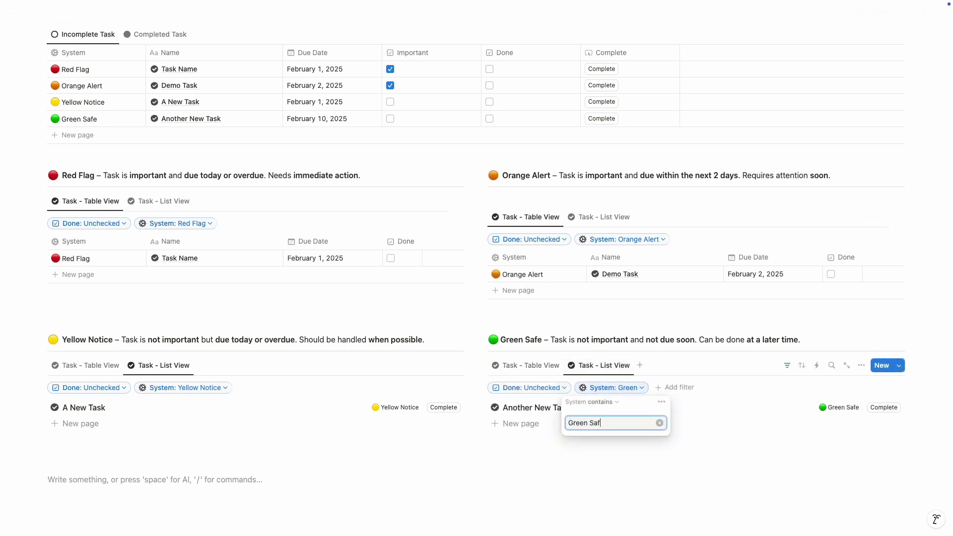
pyautogui.write('e')
# Confirm the Green Safe list filter and scroll back to the top of the page.
pyautogui.click(505, 460)
pyautogui.scroll(2, 510, 463)
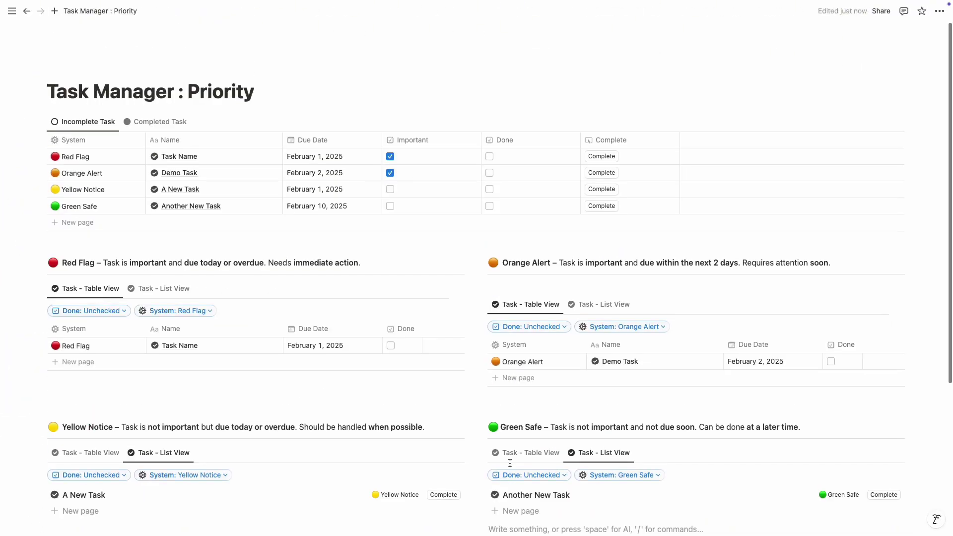